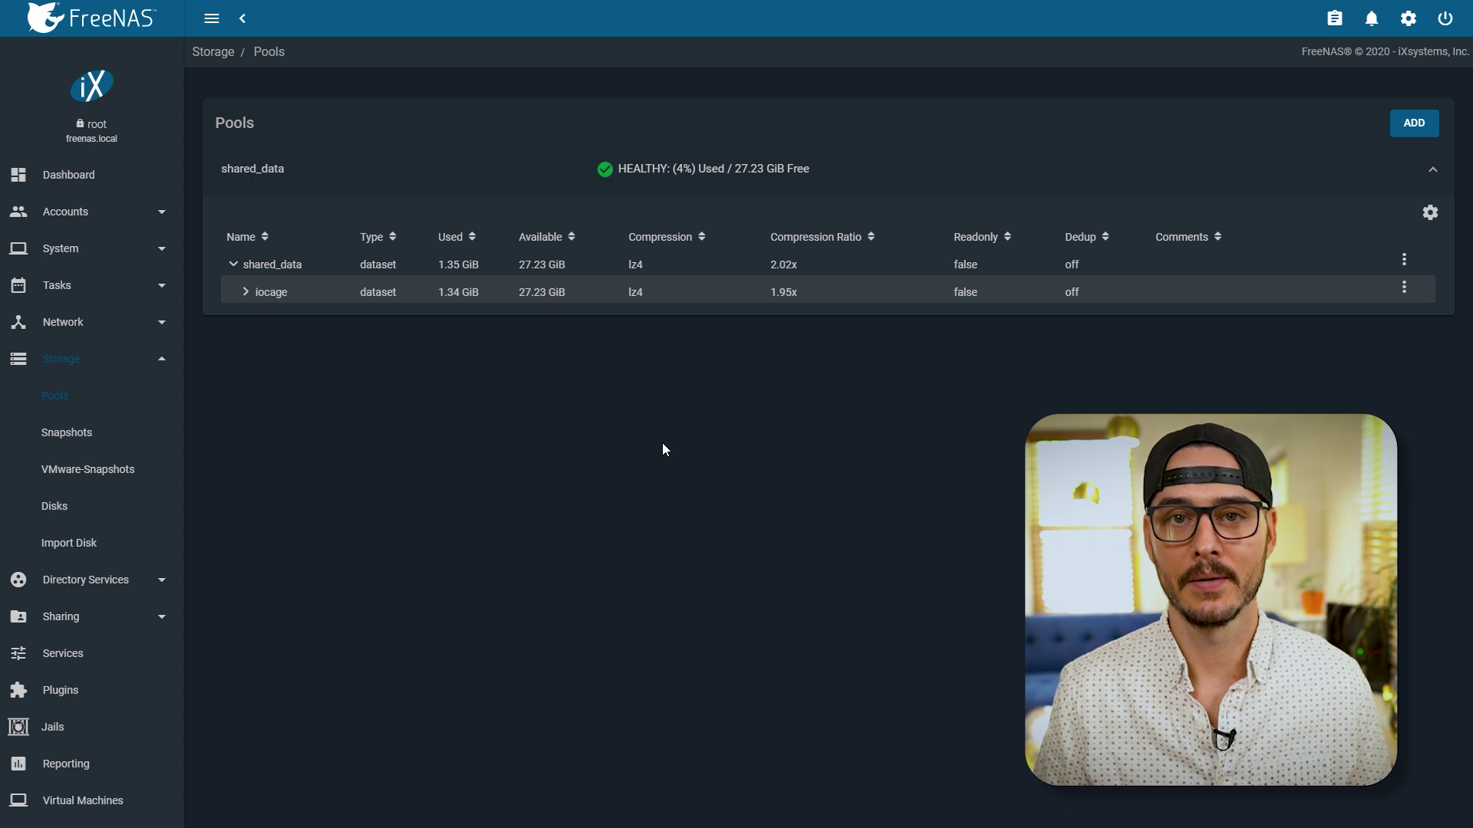
# Open the shared_data pool's status view from its HEALTHY indicator.
pyautogui.click(607, 172)
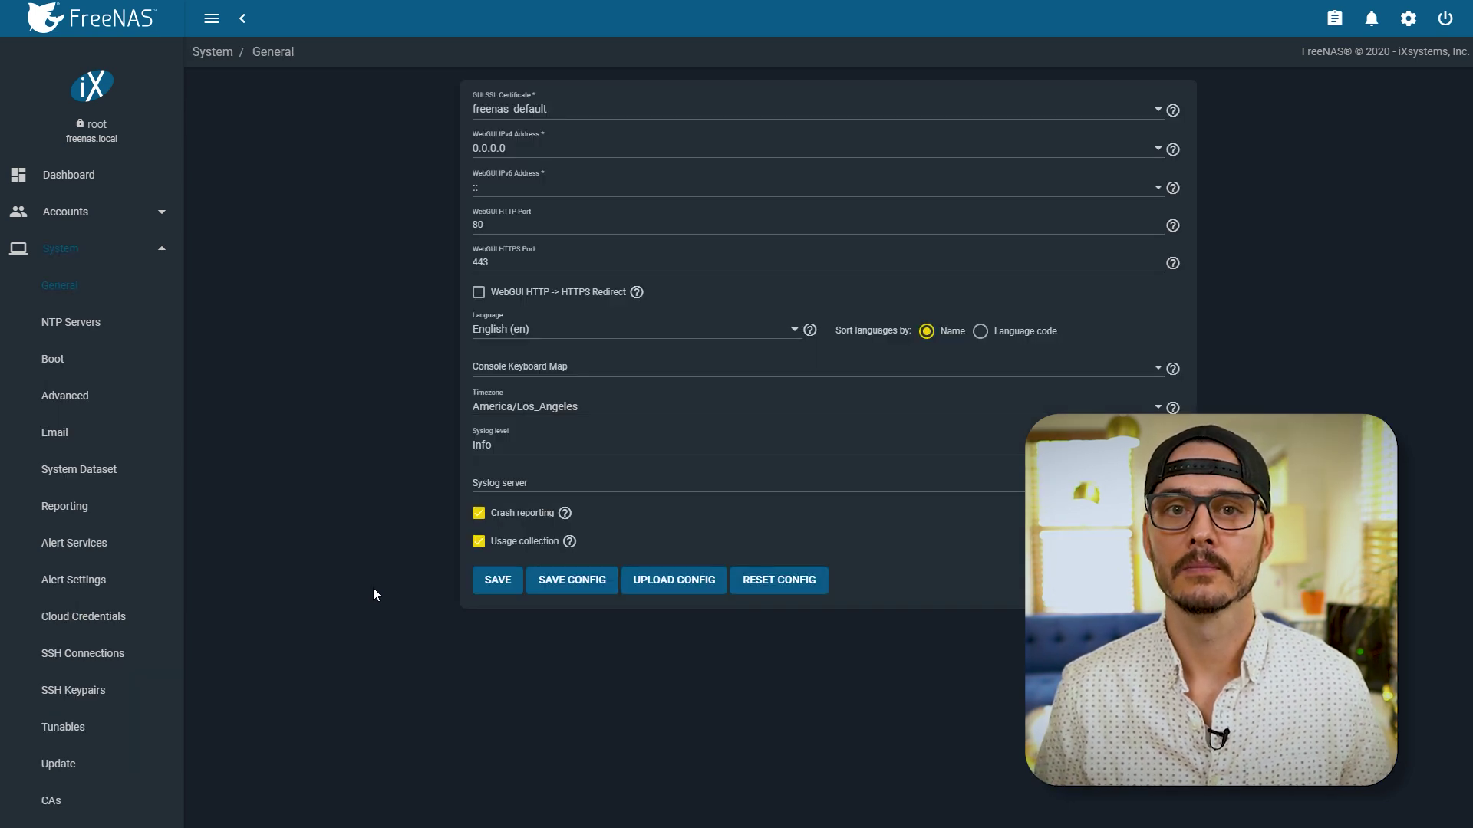
# Save a configuration backup including the password secret seed and pool encryption keys.
pyautogui.click(571, 589)
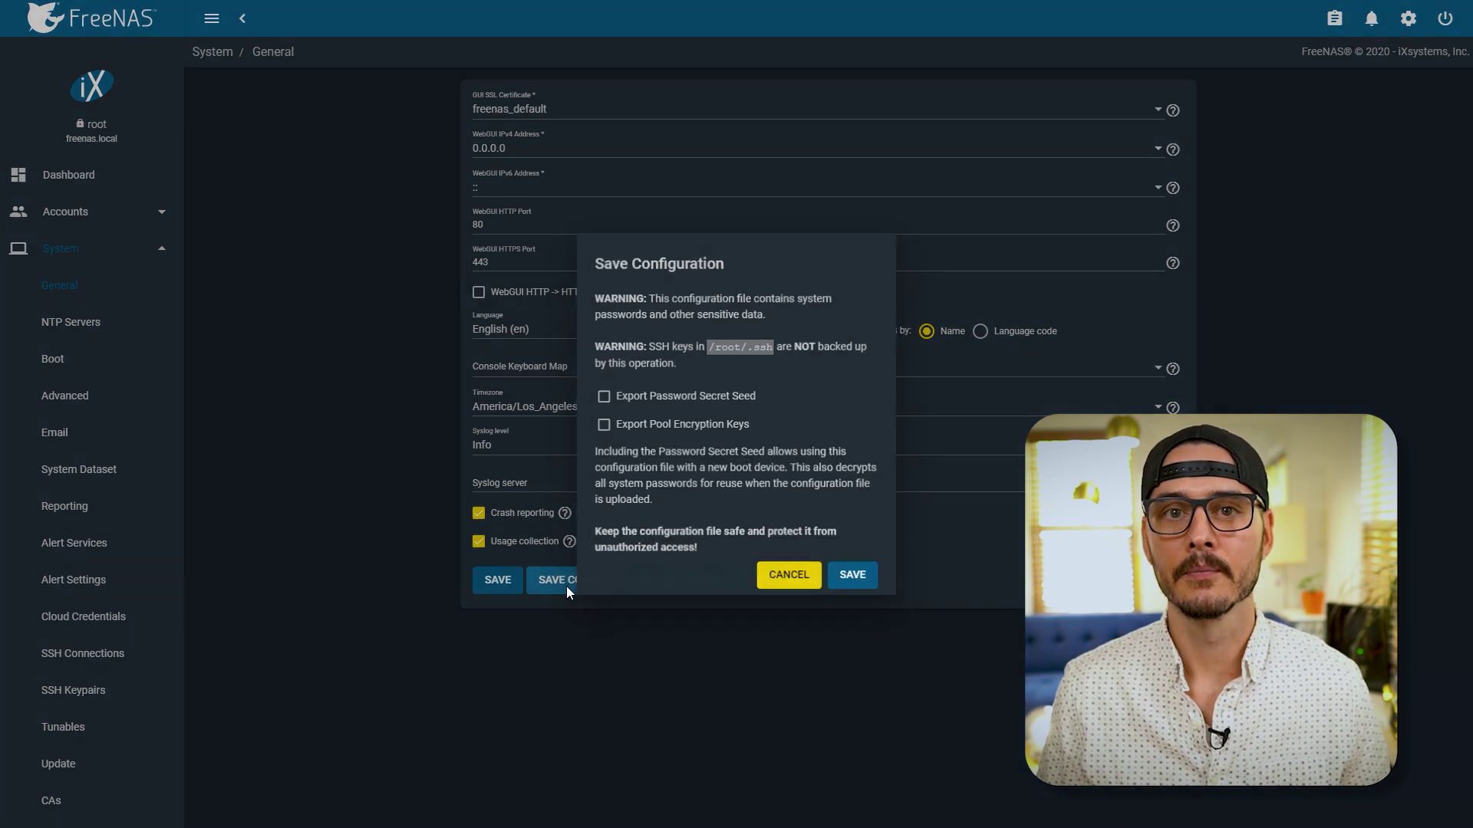
pyautogui.click(658, 398)
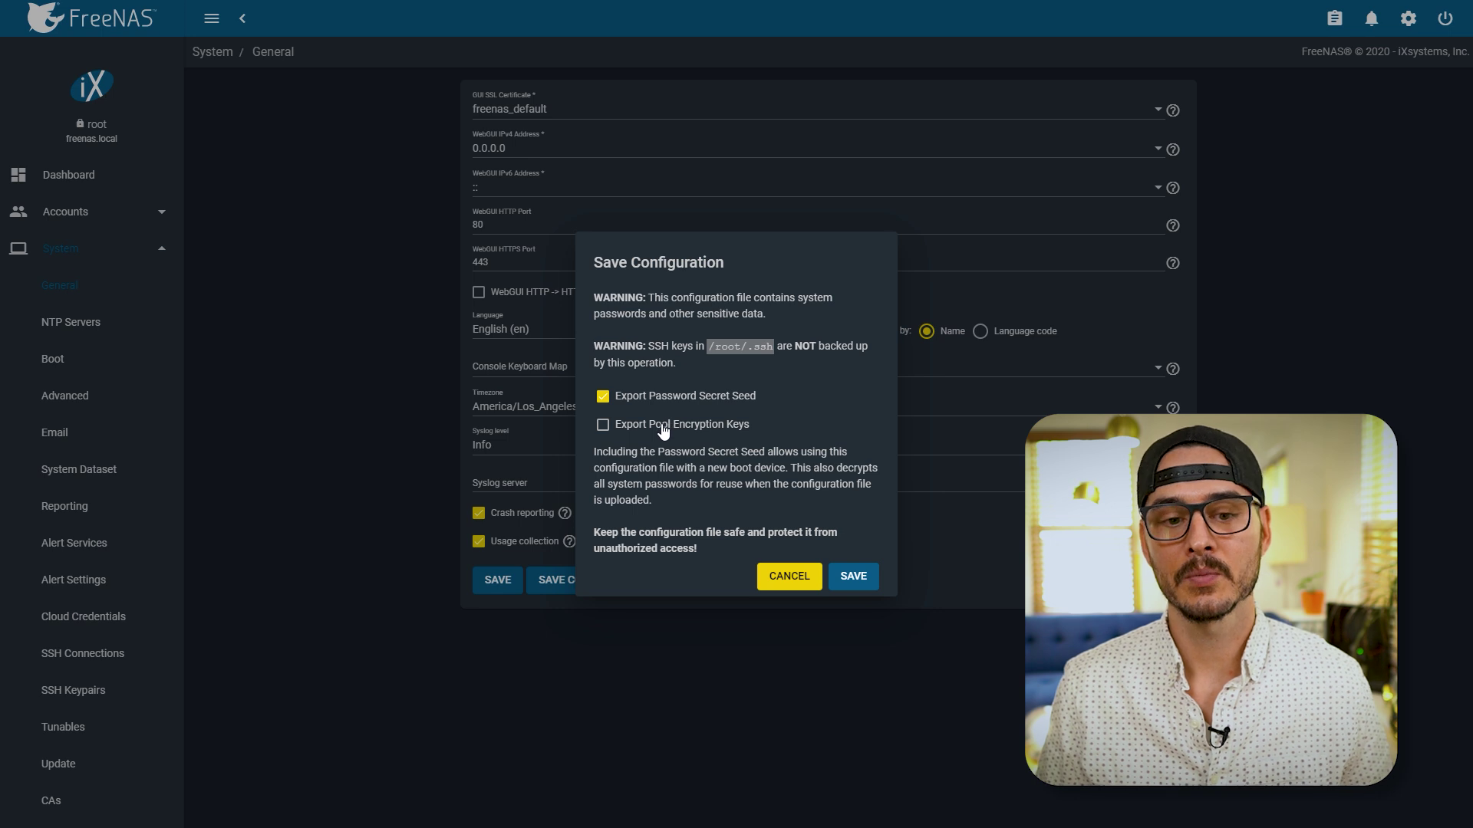
pyautogui.click(663, 428)
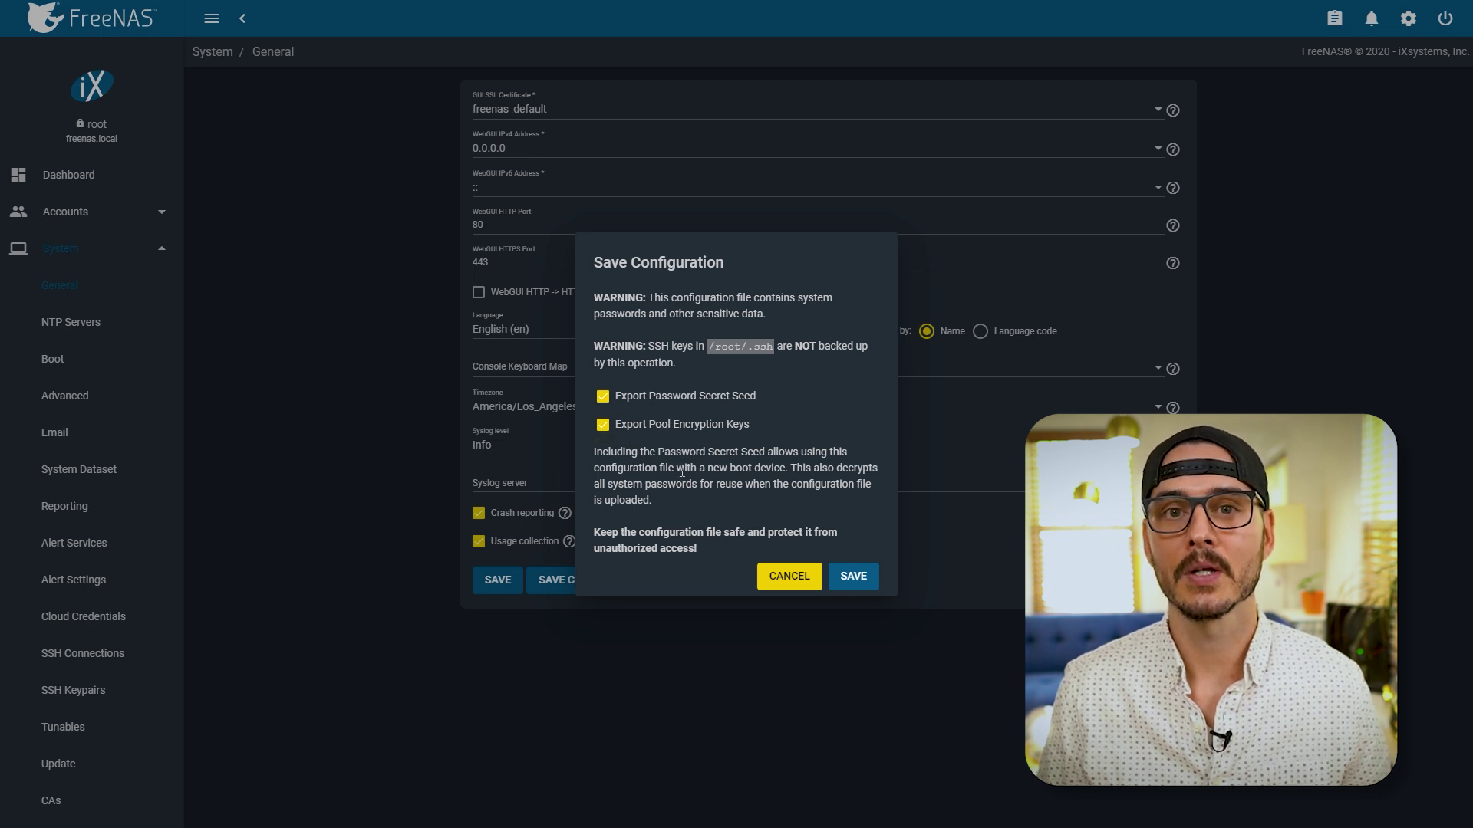
pyautogui.click(852, 577)
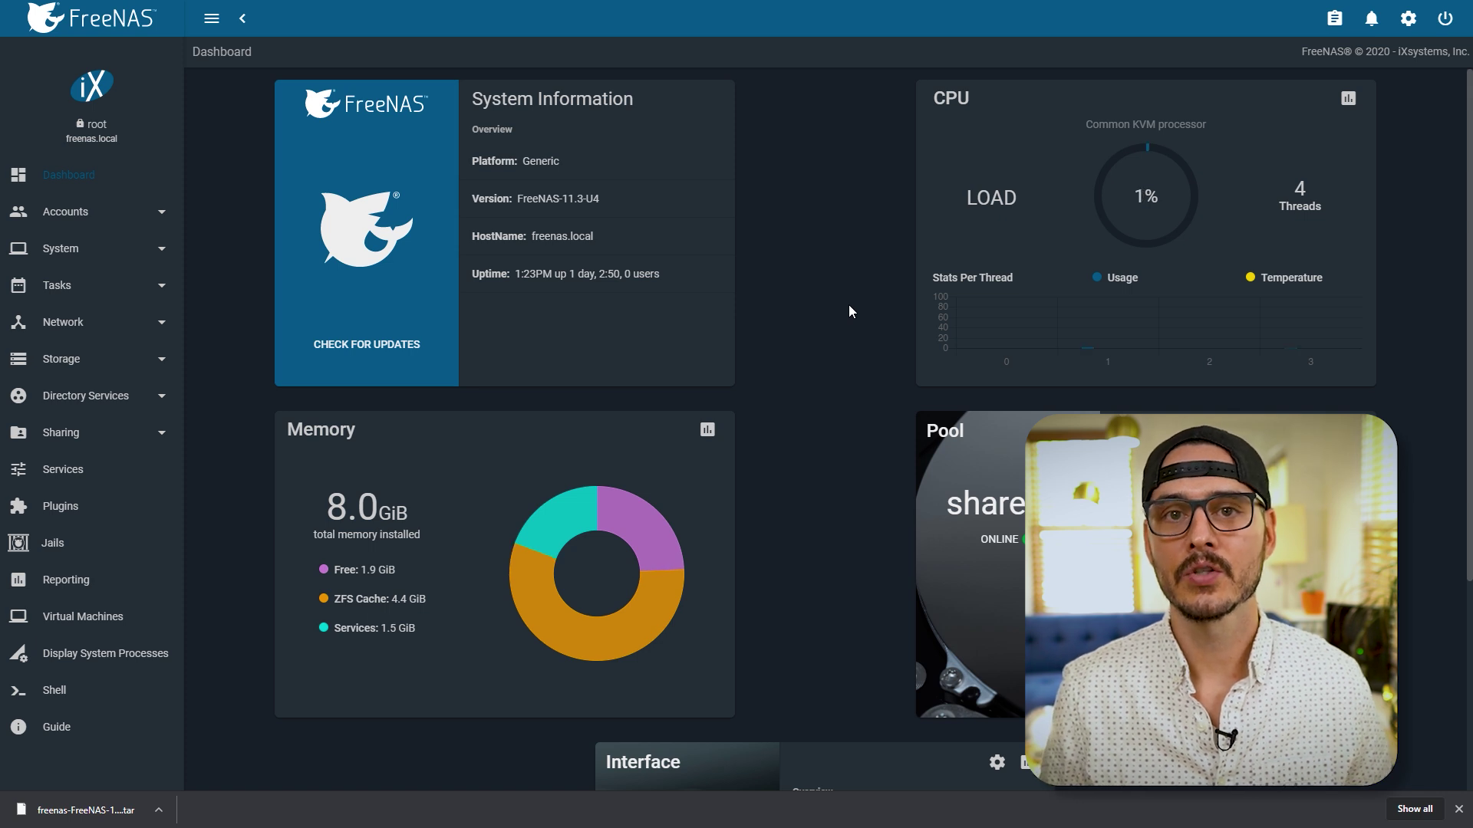
# Shut down the FreeNAS server from the power menu, confirming the shutdown.
pyautogui.click(1446, 18)
pyautogui.click(1408, 106)
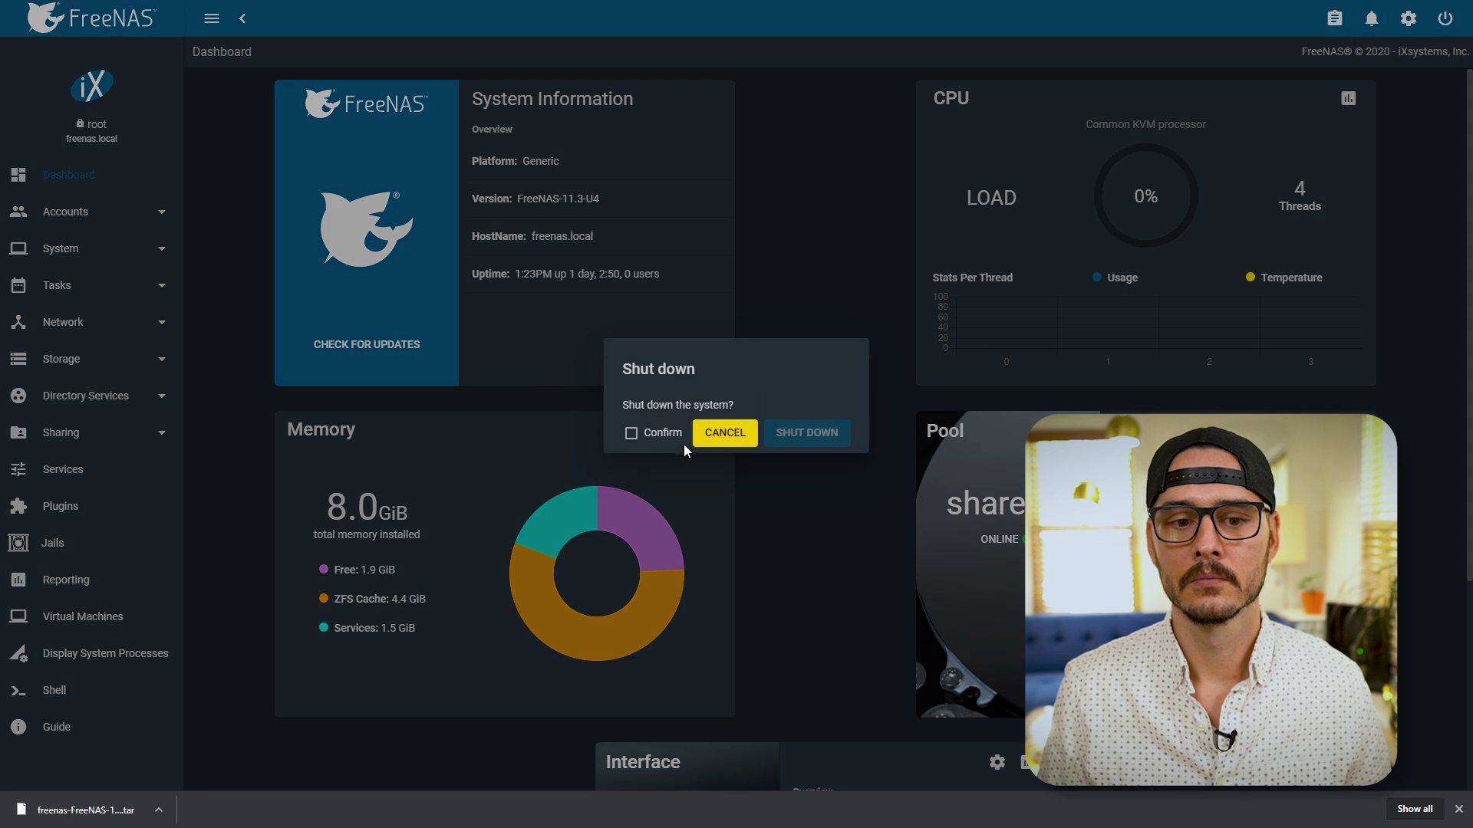
pyautogui.click(666, 433)
pyautogui.click(805, 432)
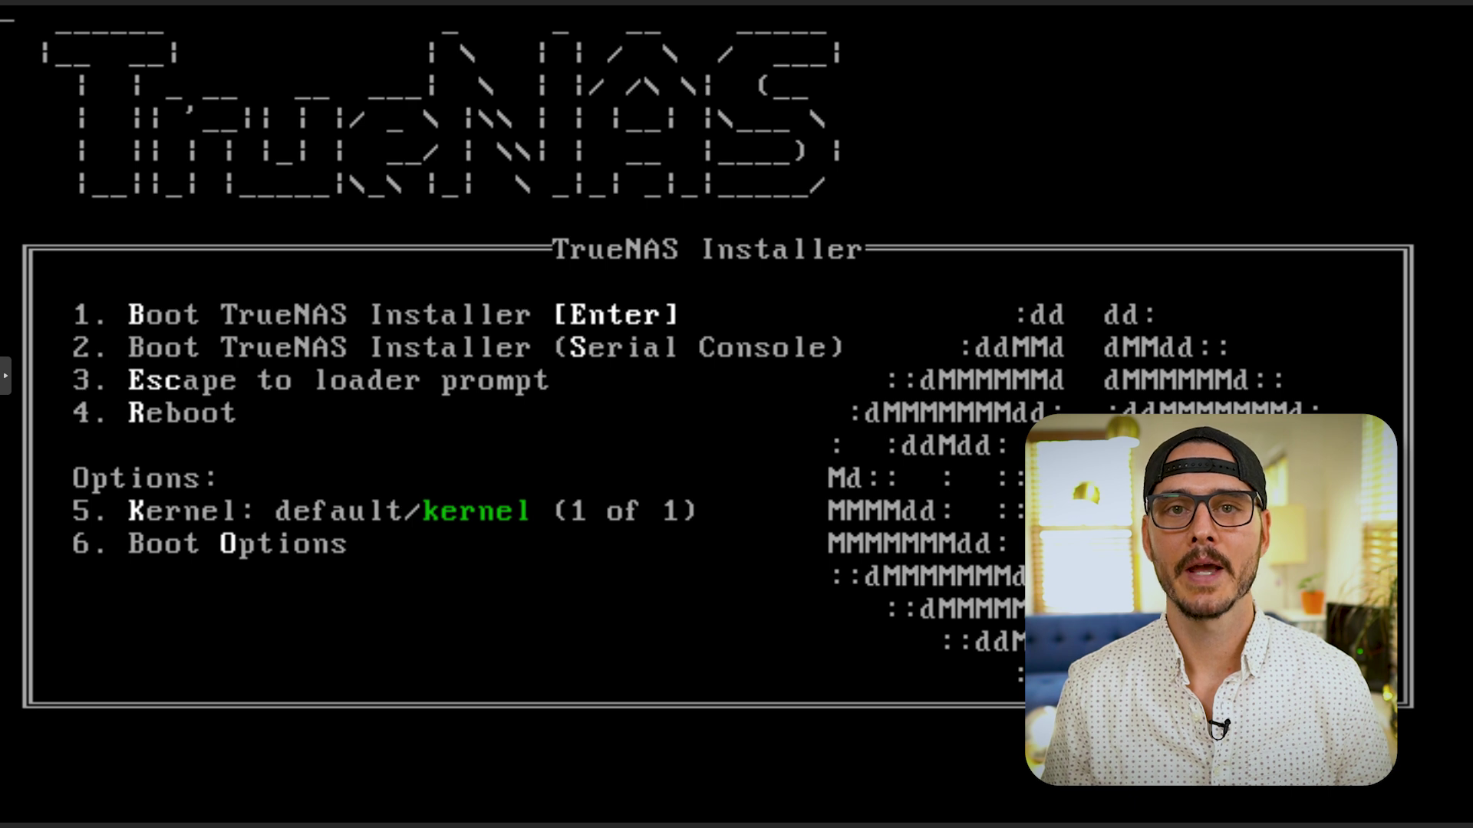
# Boot the TrueNAS installer and choose option 1 Install/Upgrade.
pyautogui.press('Return')
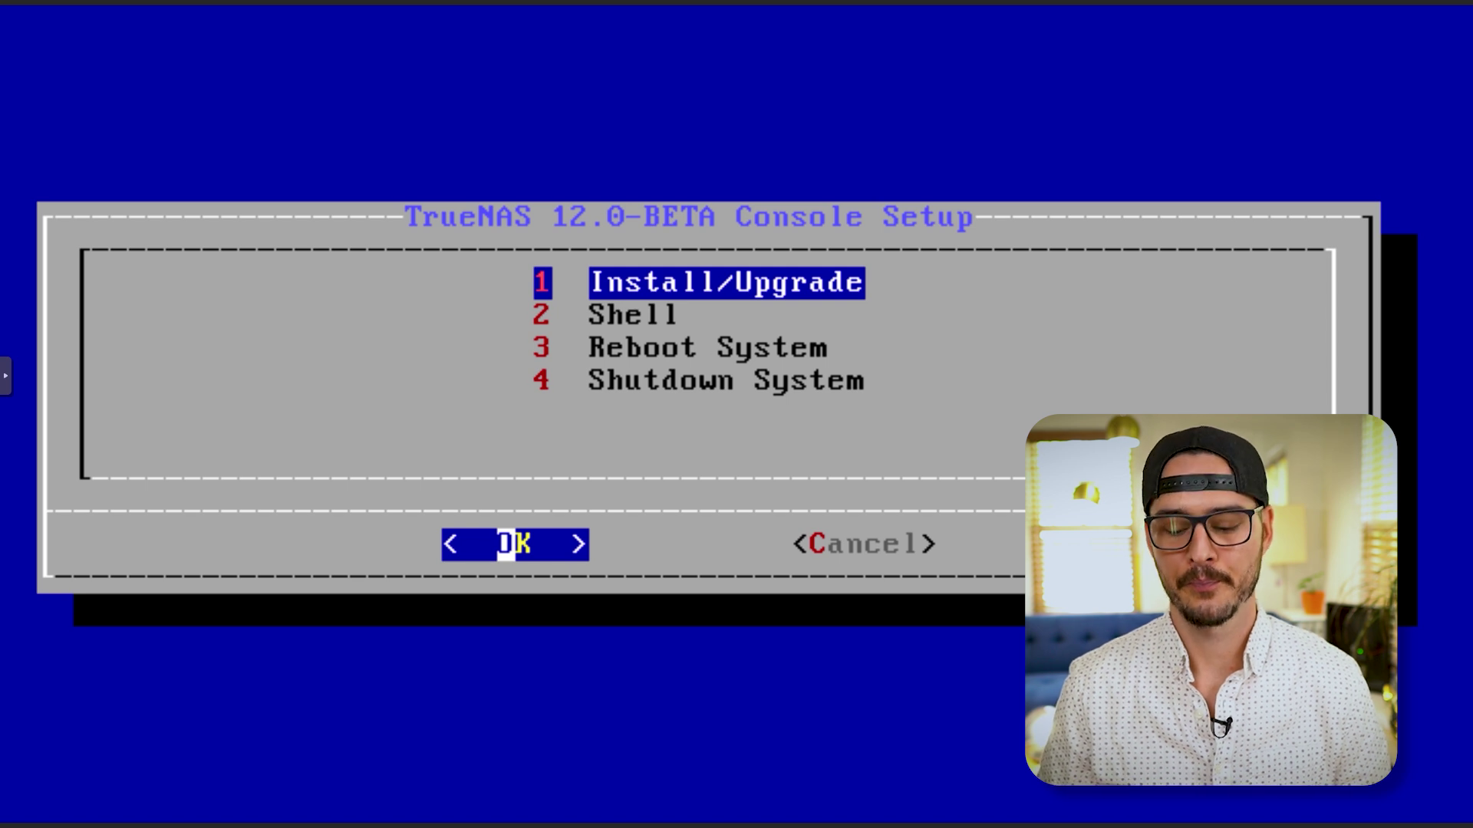
pyautogui.press('Return')
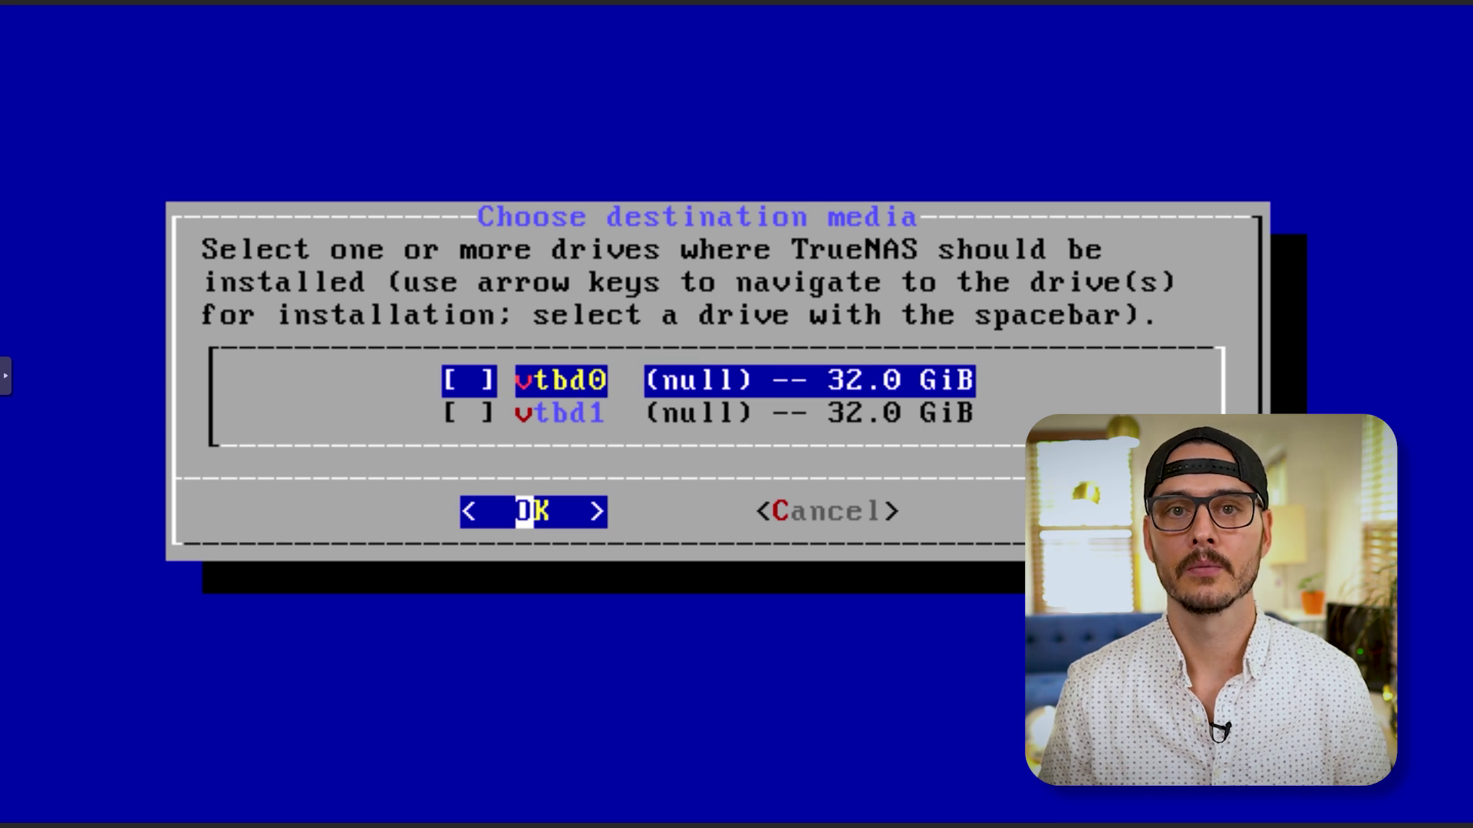
# Upgrade the installation on vtbd0 into a new boot environment and acknowledge the preserved-database notice.
pyautogui.press('space')
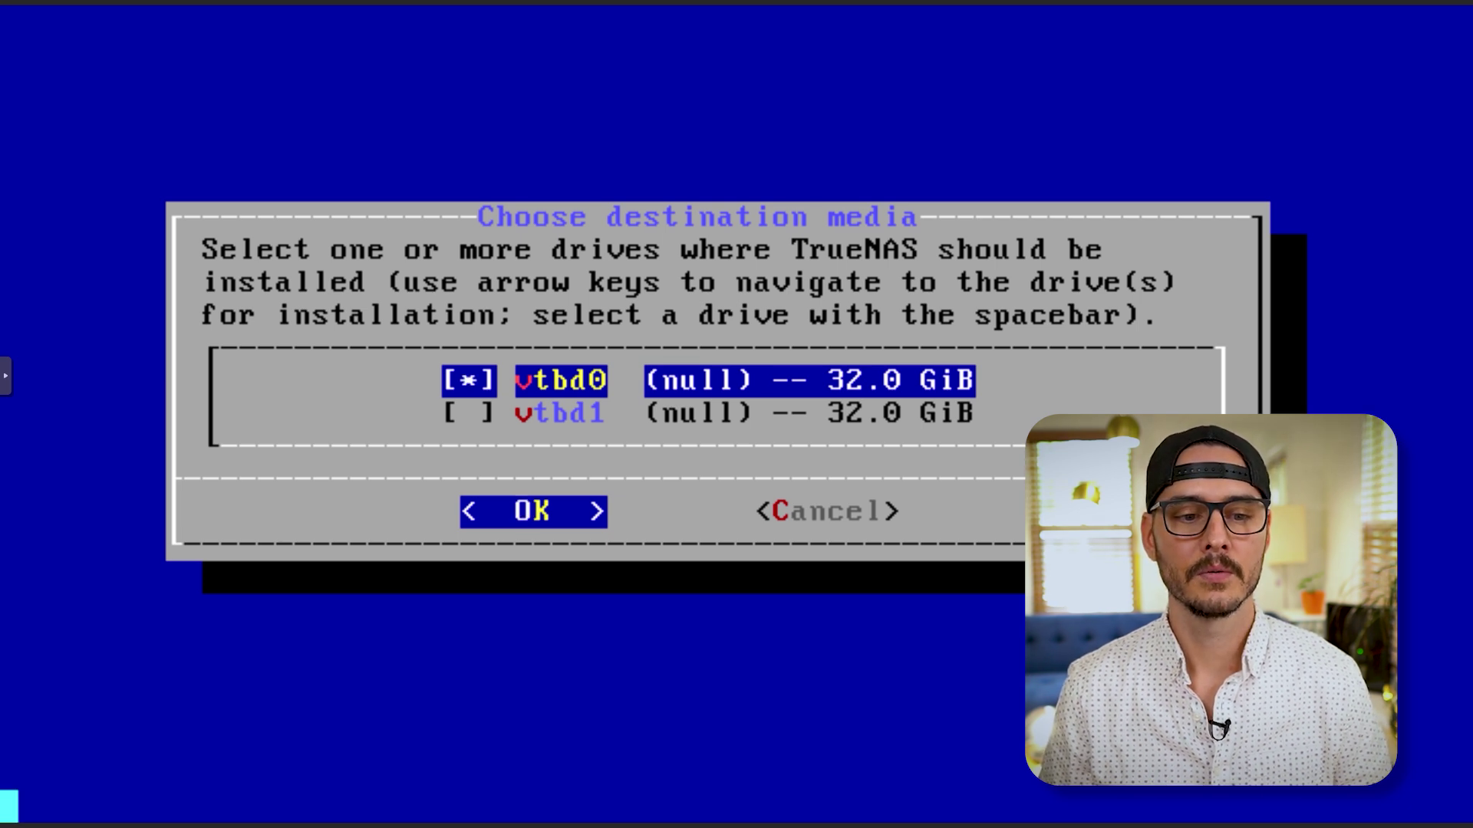
pyautogui.press('Return')
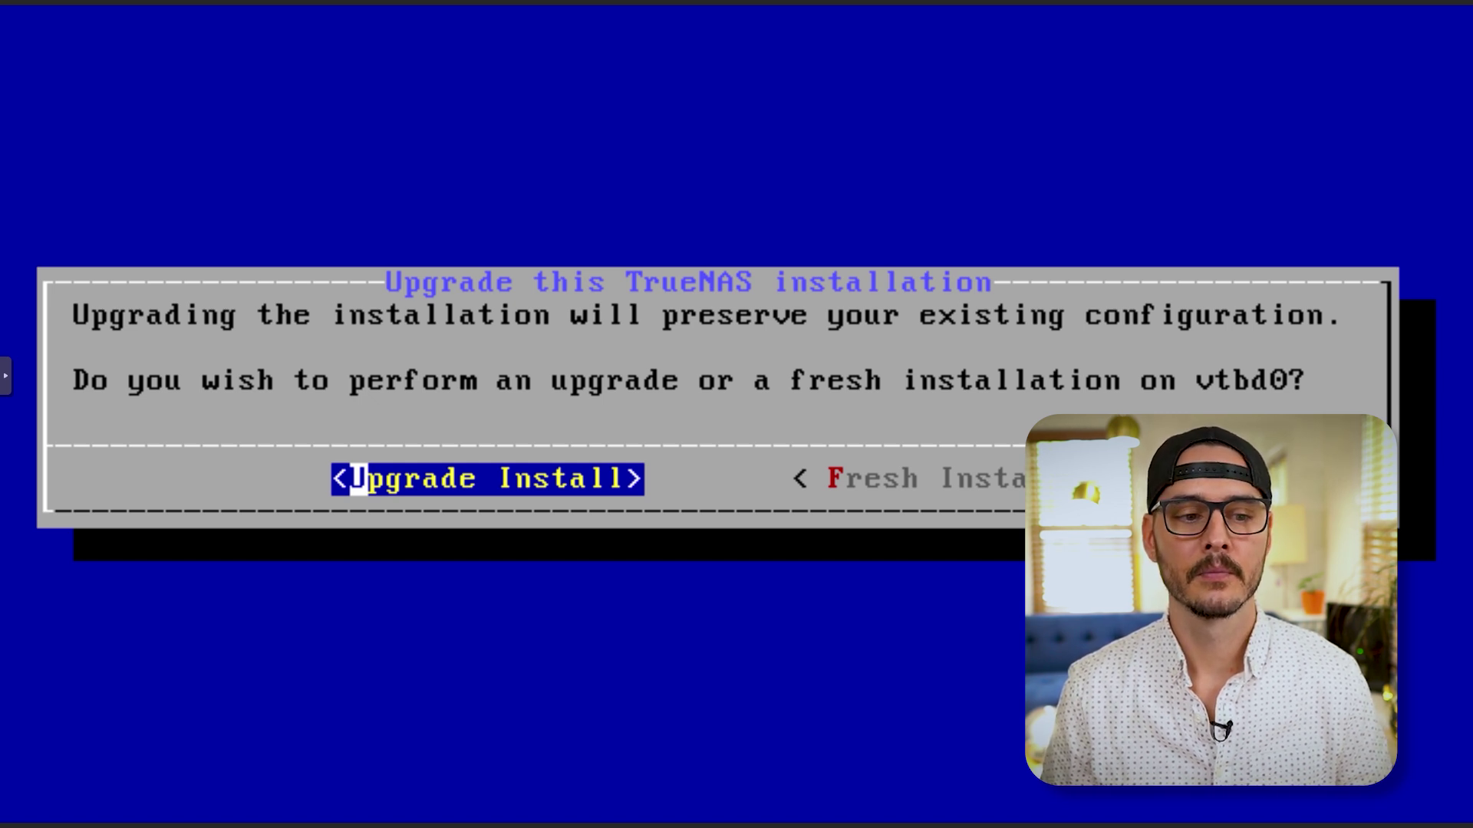
pyautogui.press('Return')
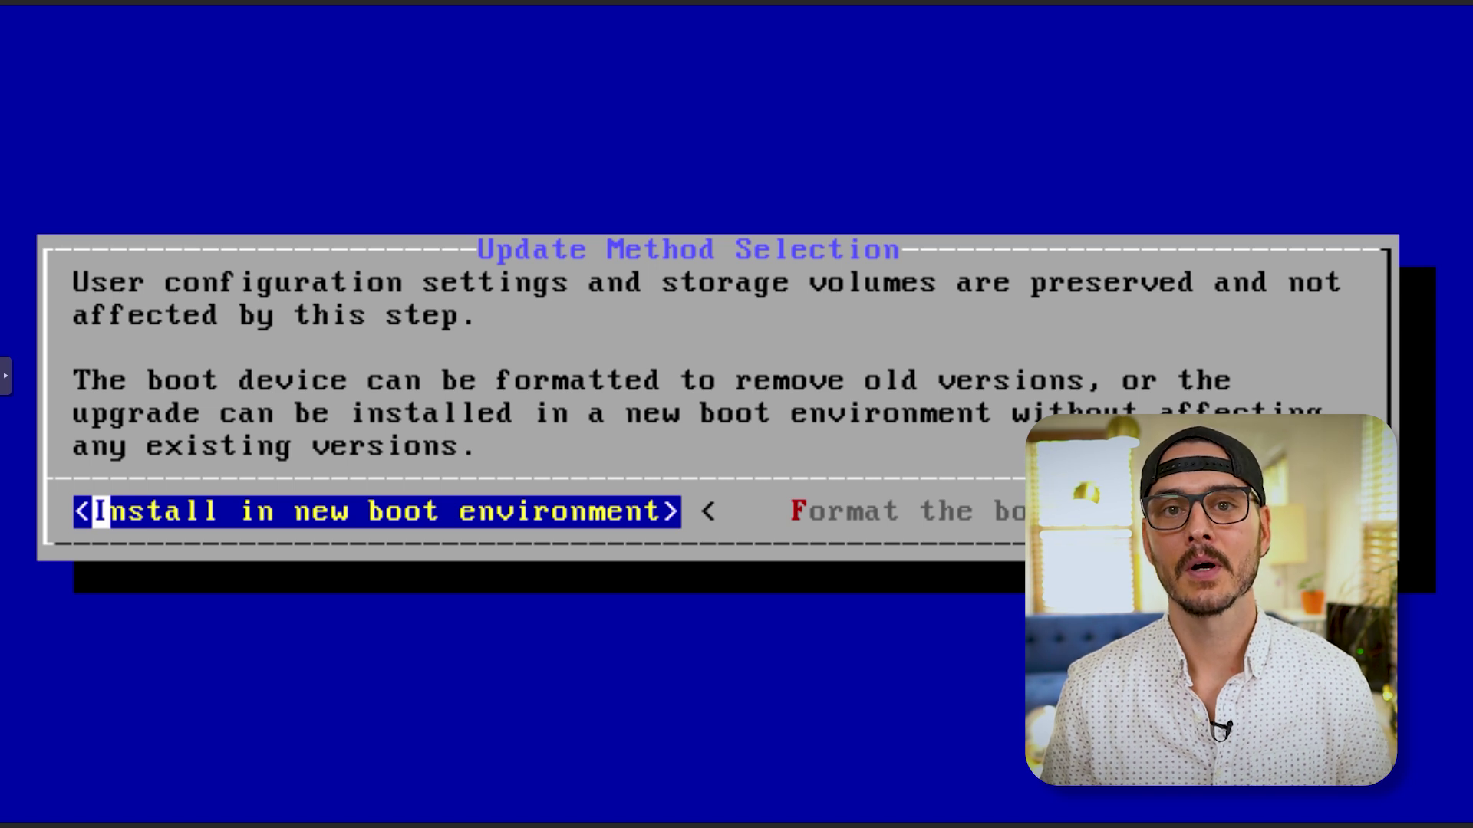
pyautogui.press('Return')
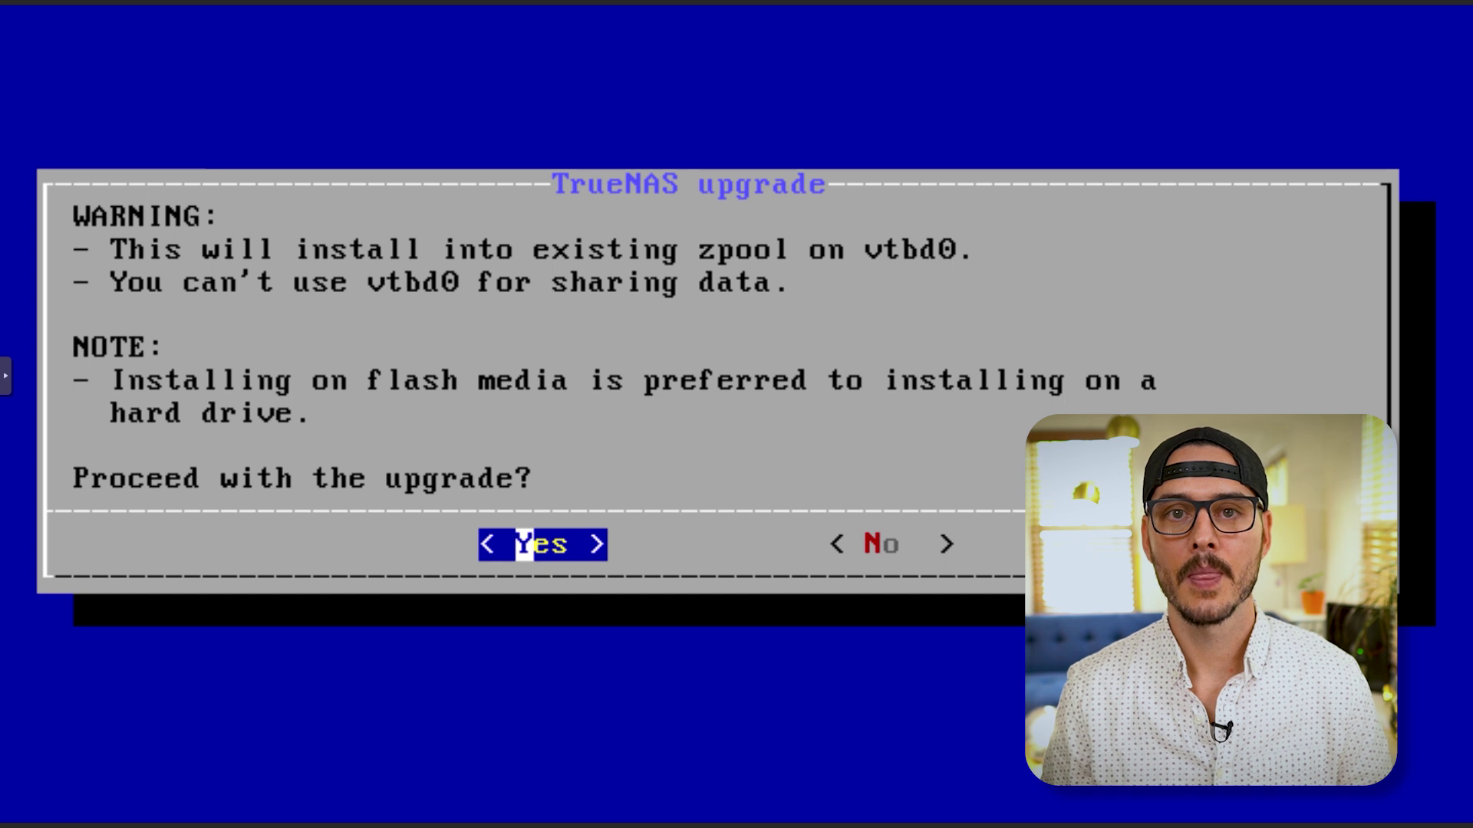
pyautogui.press('Return')
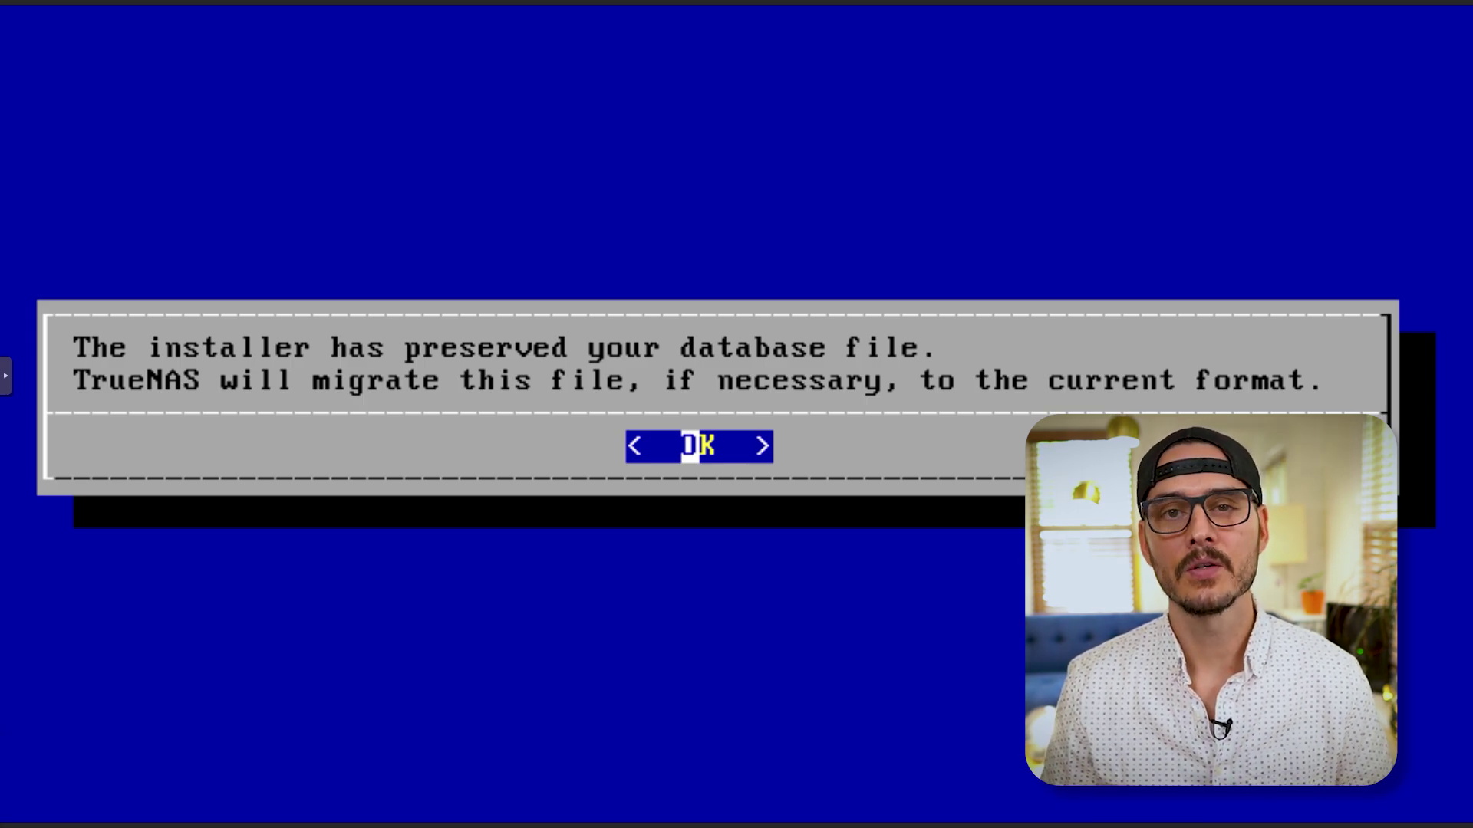
pyautogui.press('Return')
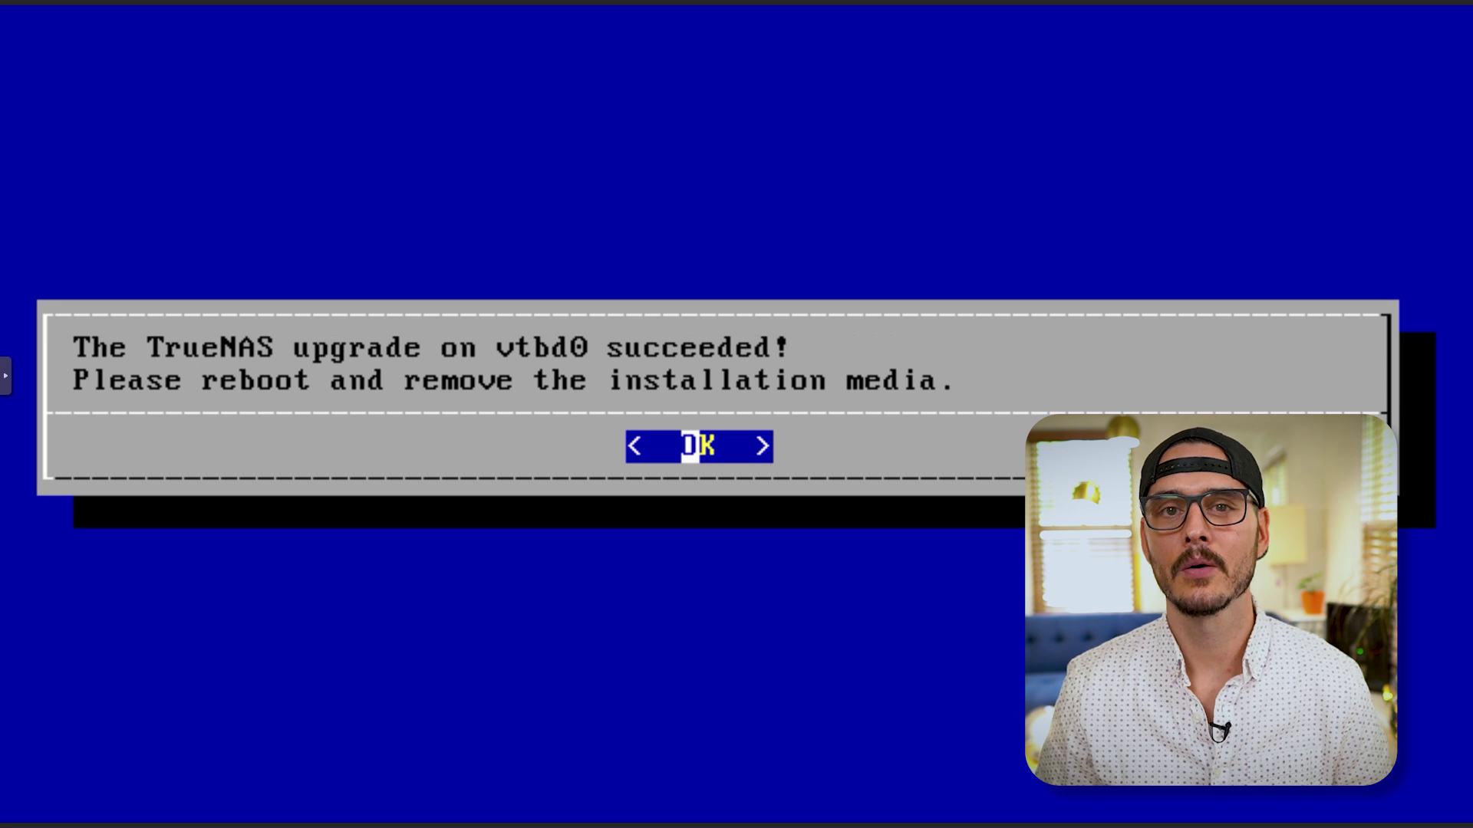
# Dismiss the success message, choose 3 Reboot System, and boot into the upgraded TrueNAS system.
pyautogui.press('Return')
pyautogui.press('Down')
pyautogui.press('Down')
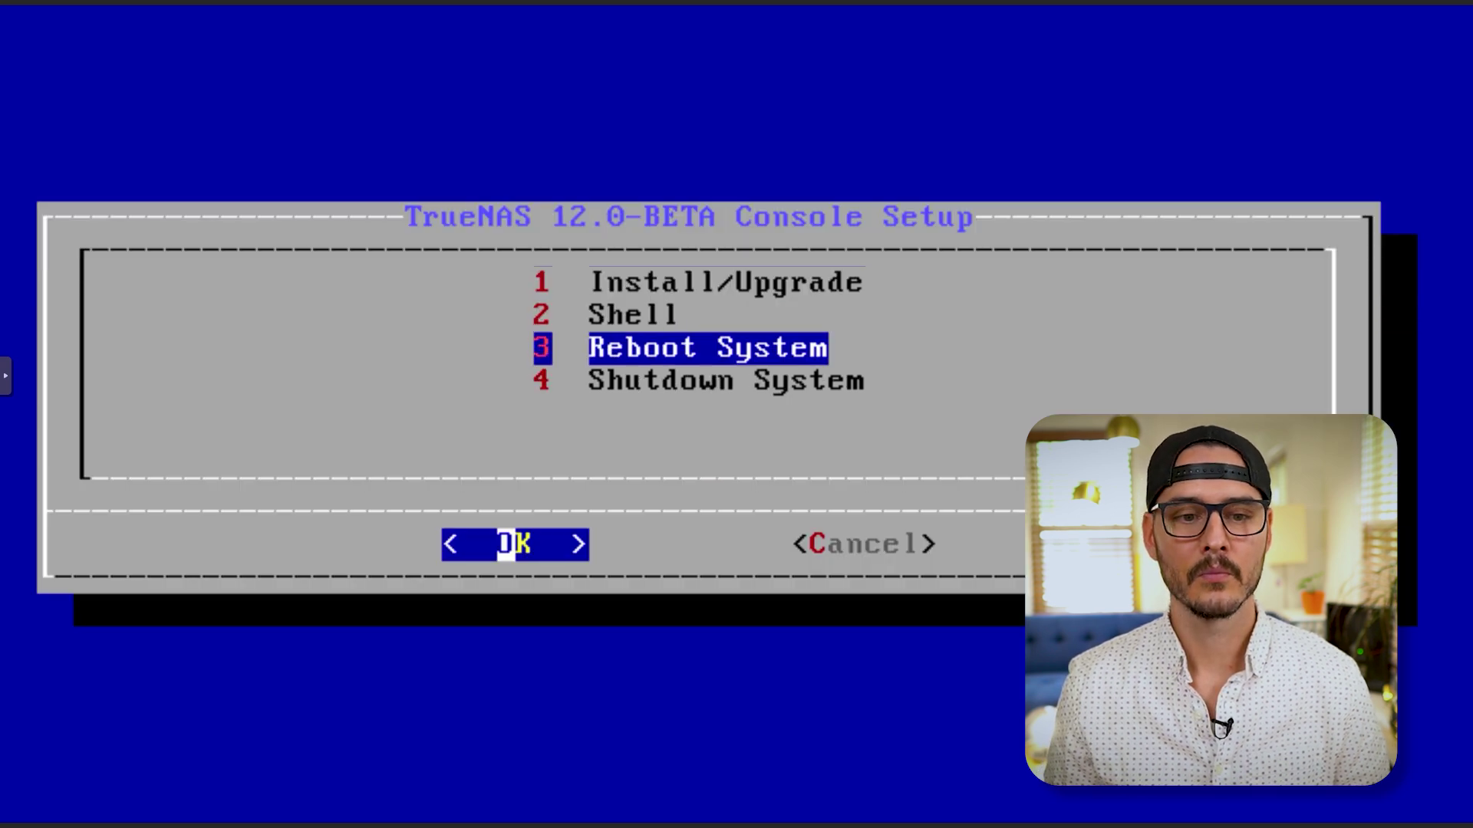
pyautogui.press('Return')
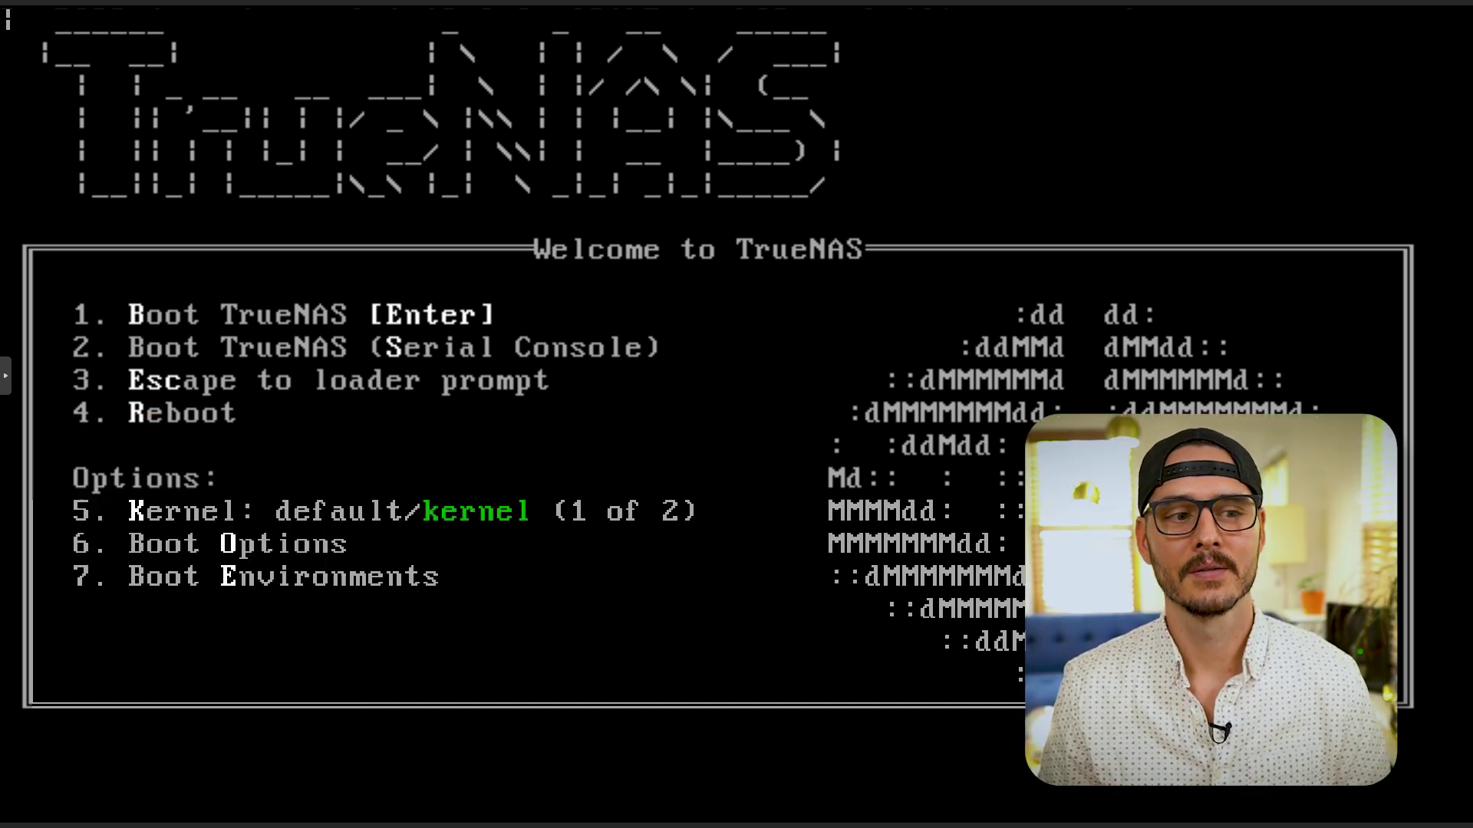
pyautogui.press('Return')
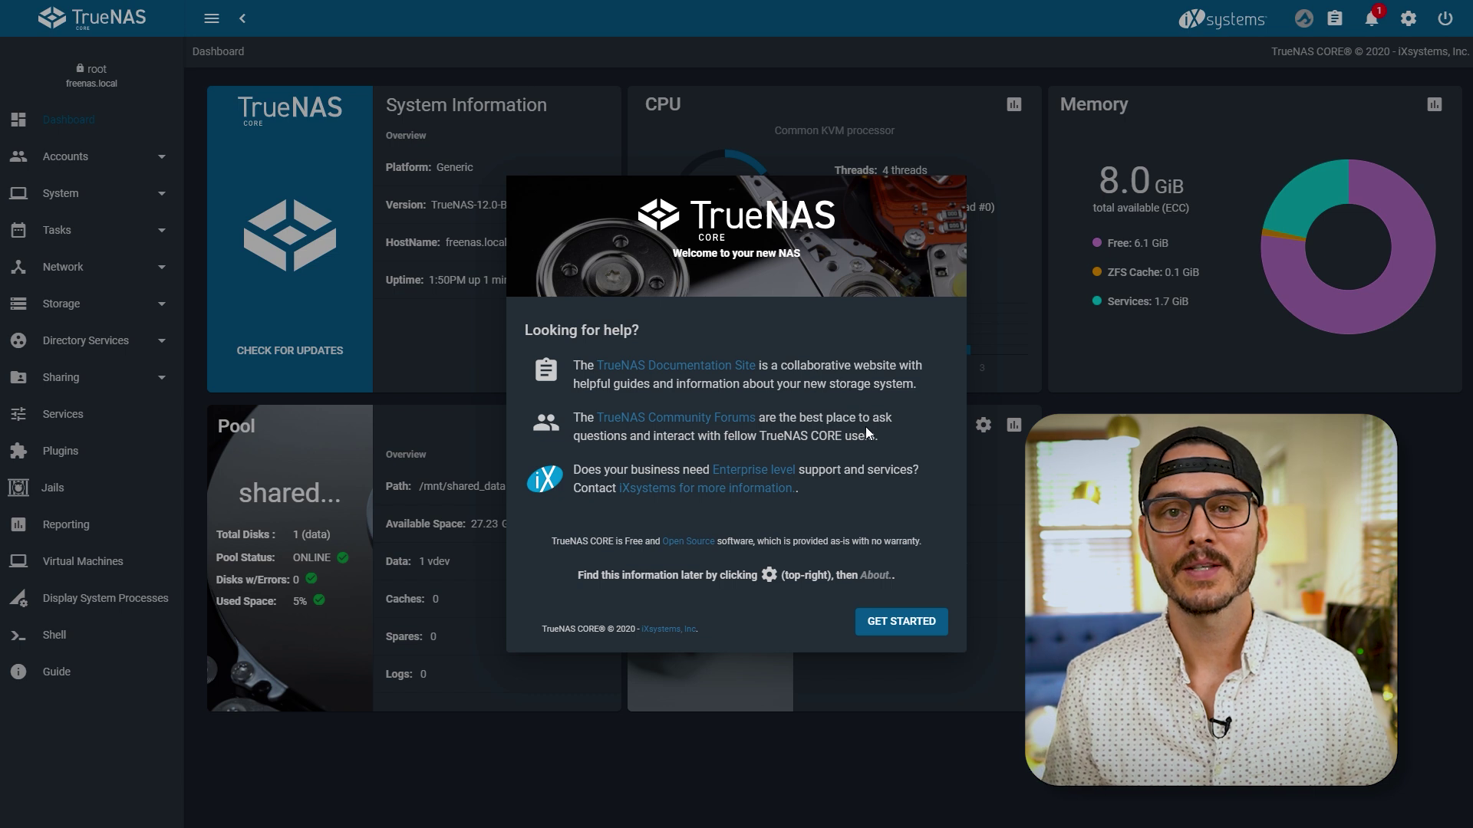
# Dismiss the welcome dialog and read the shared_data feature-flag alert, then close the Alerts panel.
pyautogui.click(893, 624)
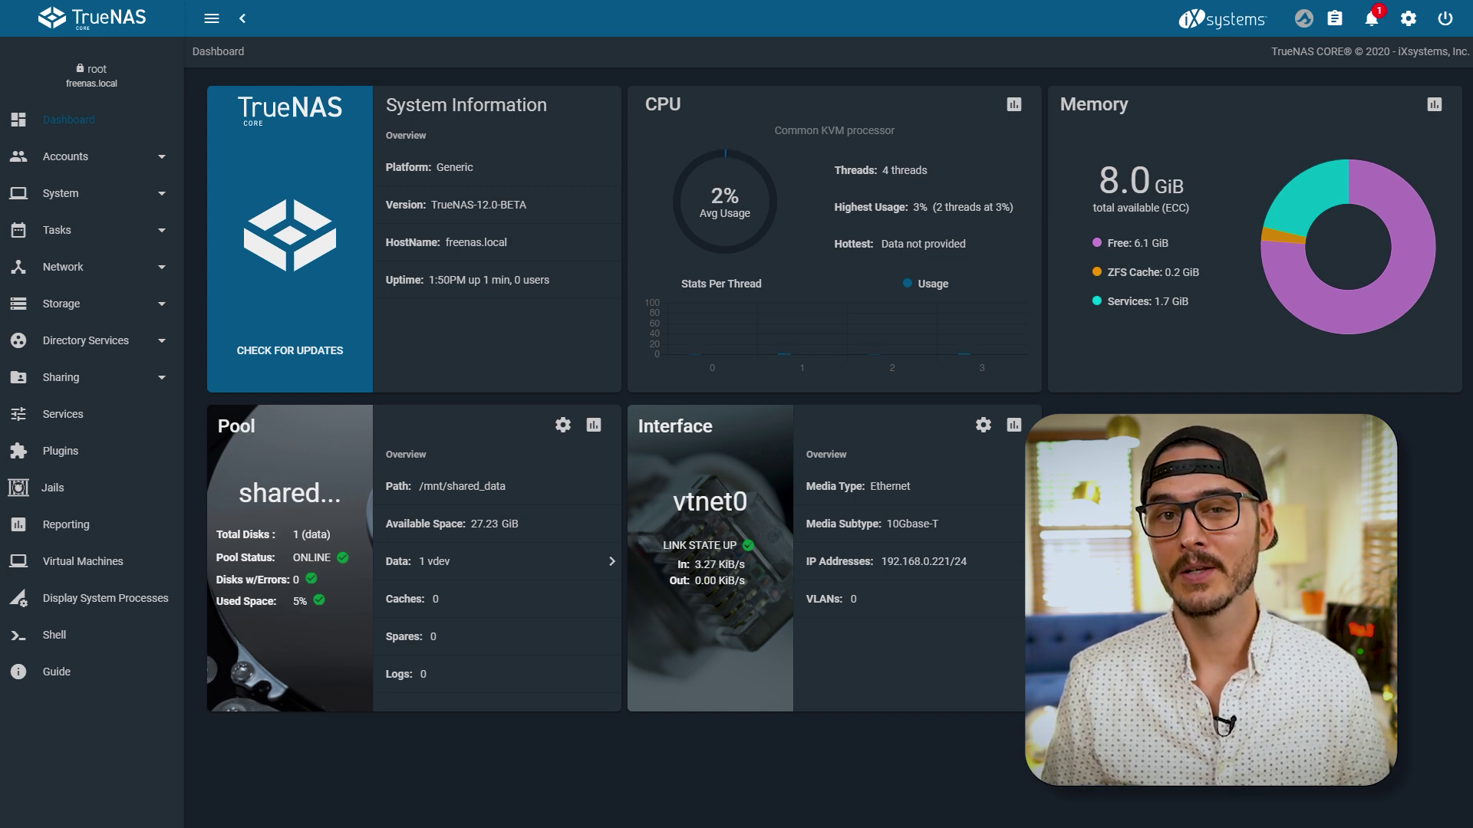
pyautogui.click(1378, 15)
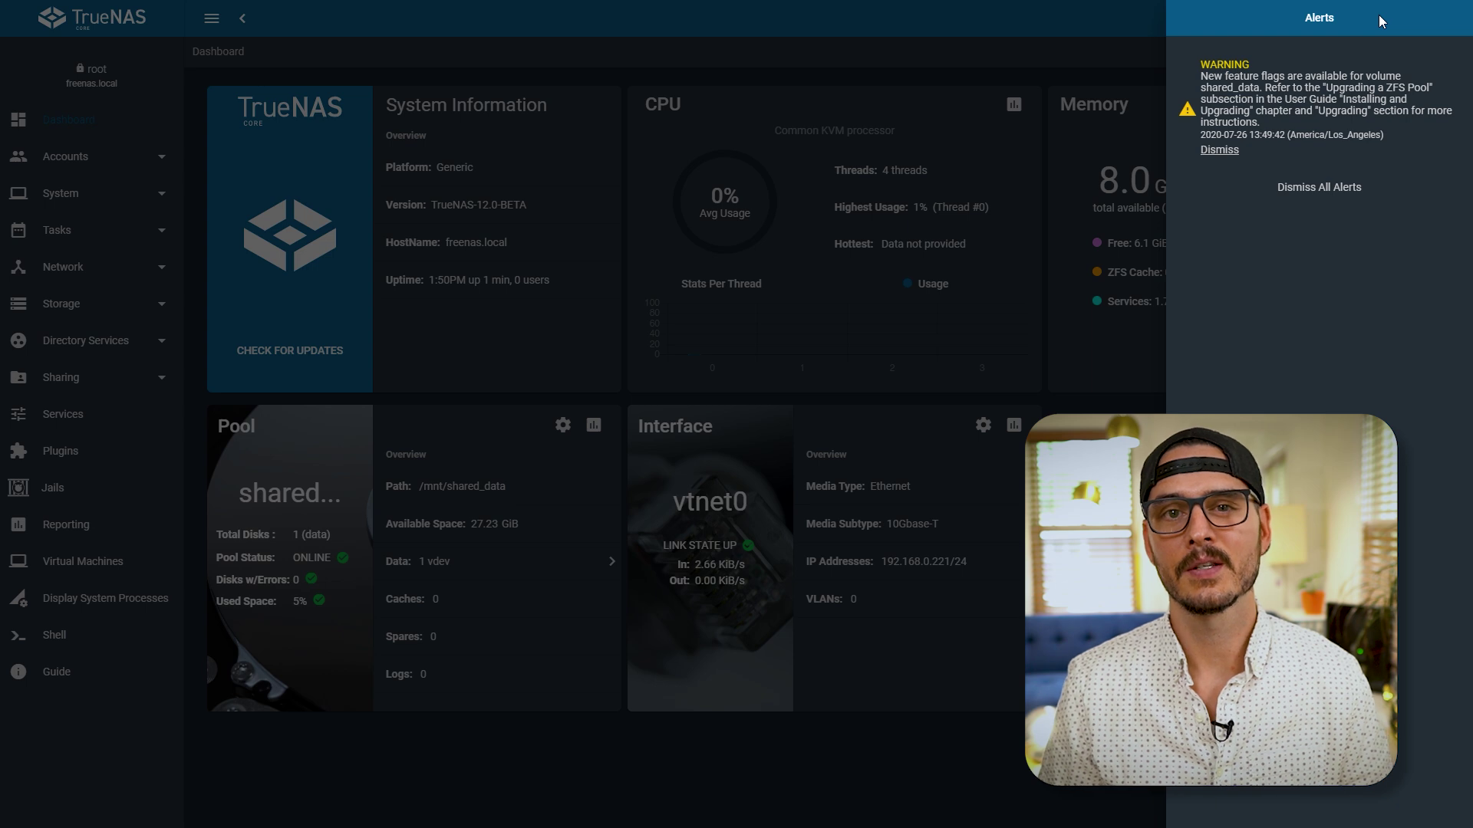
pyautogui.click(1176, 356)
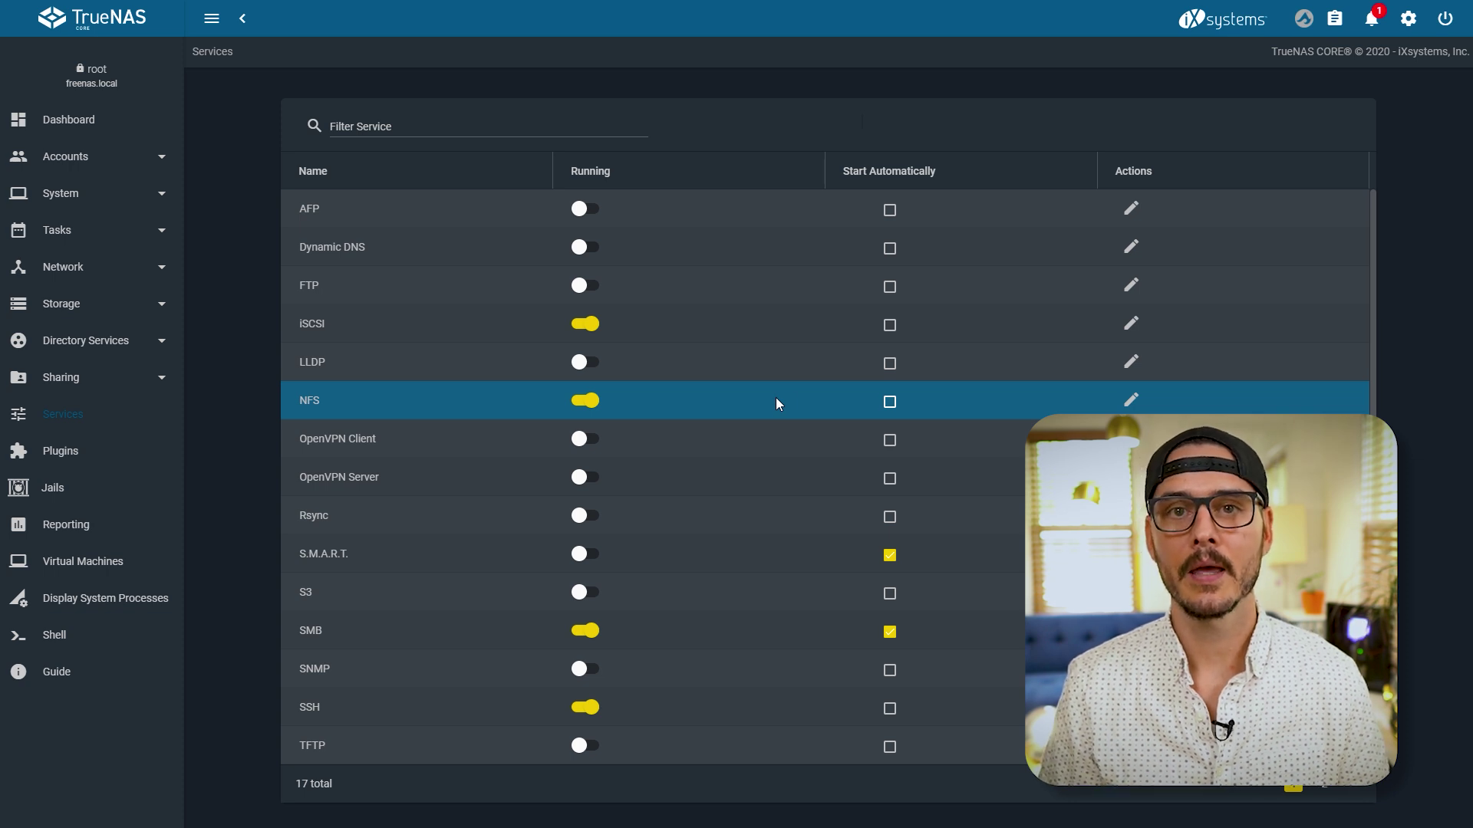
pyautogui.click(61, 451)
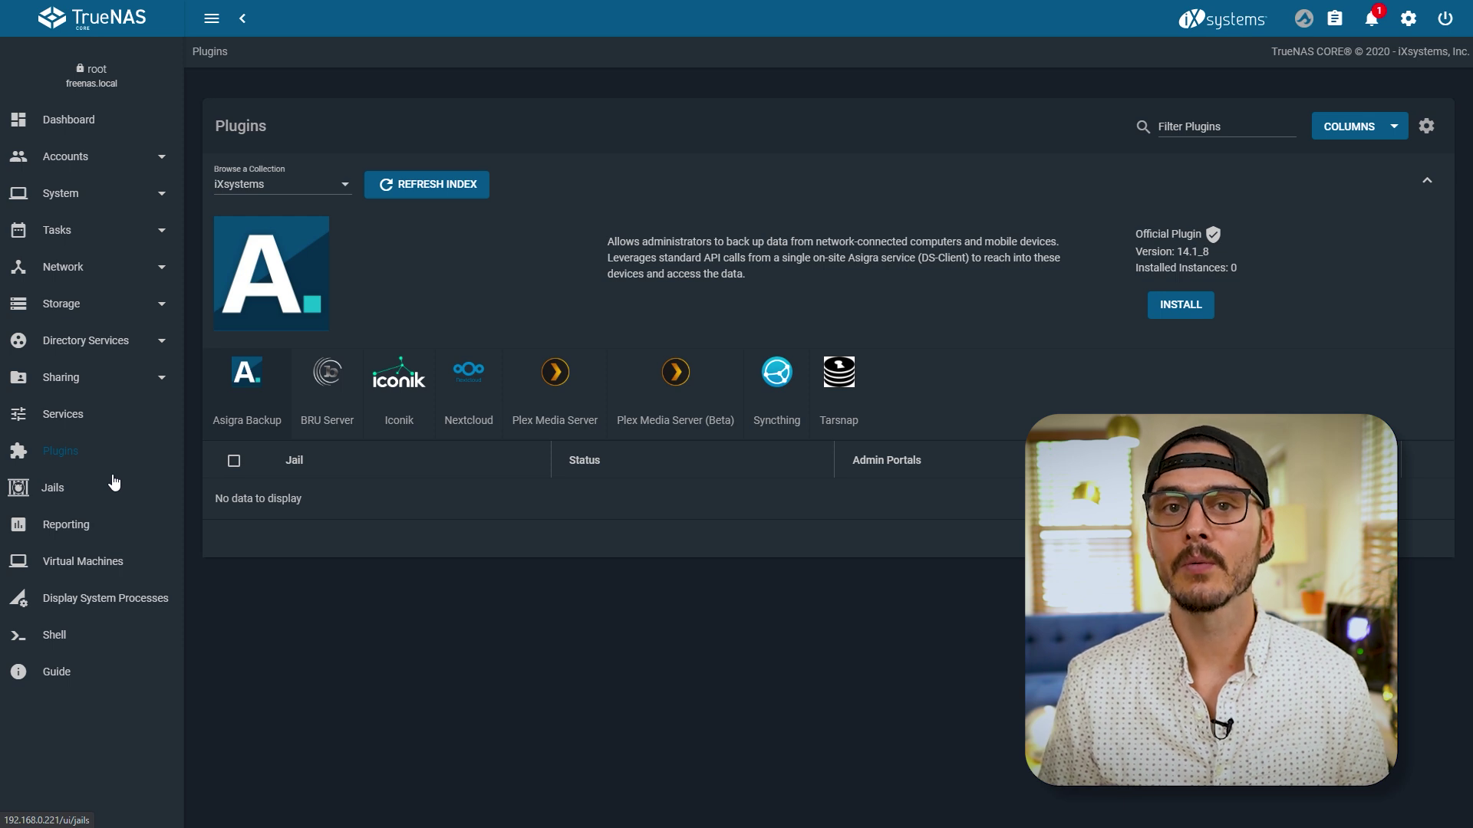
pyautogui.click(83, 562)
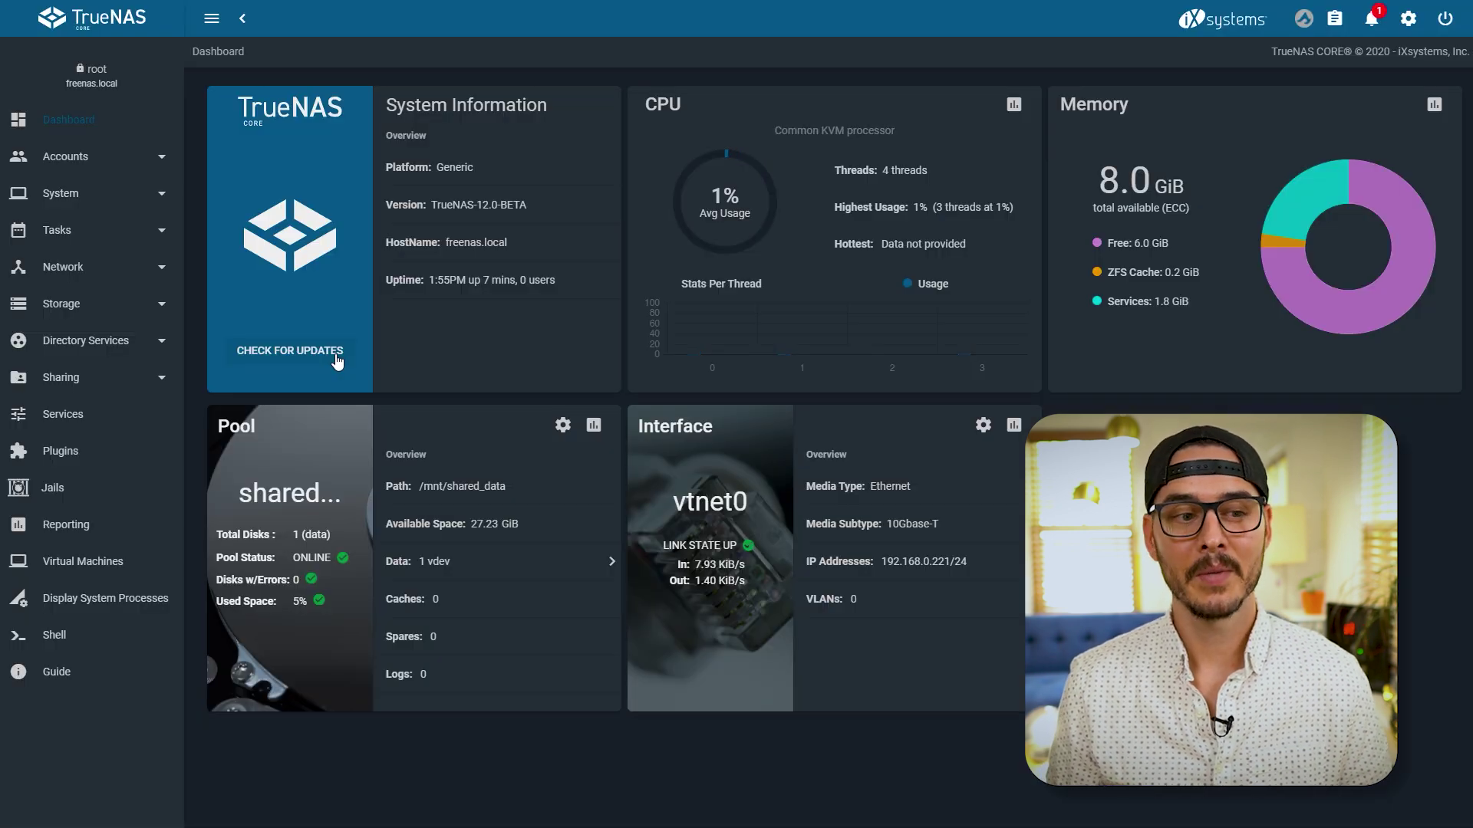
# Check the dashboard for available TrueNAS system updates.
pyautogui.click(336, 357)
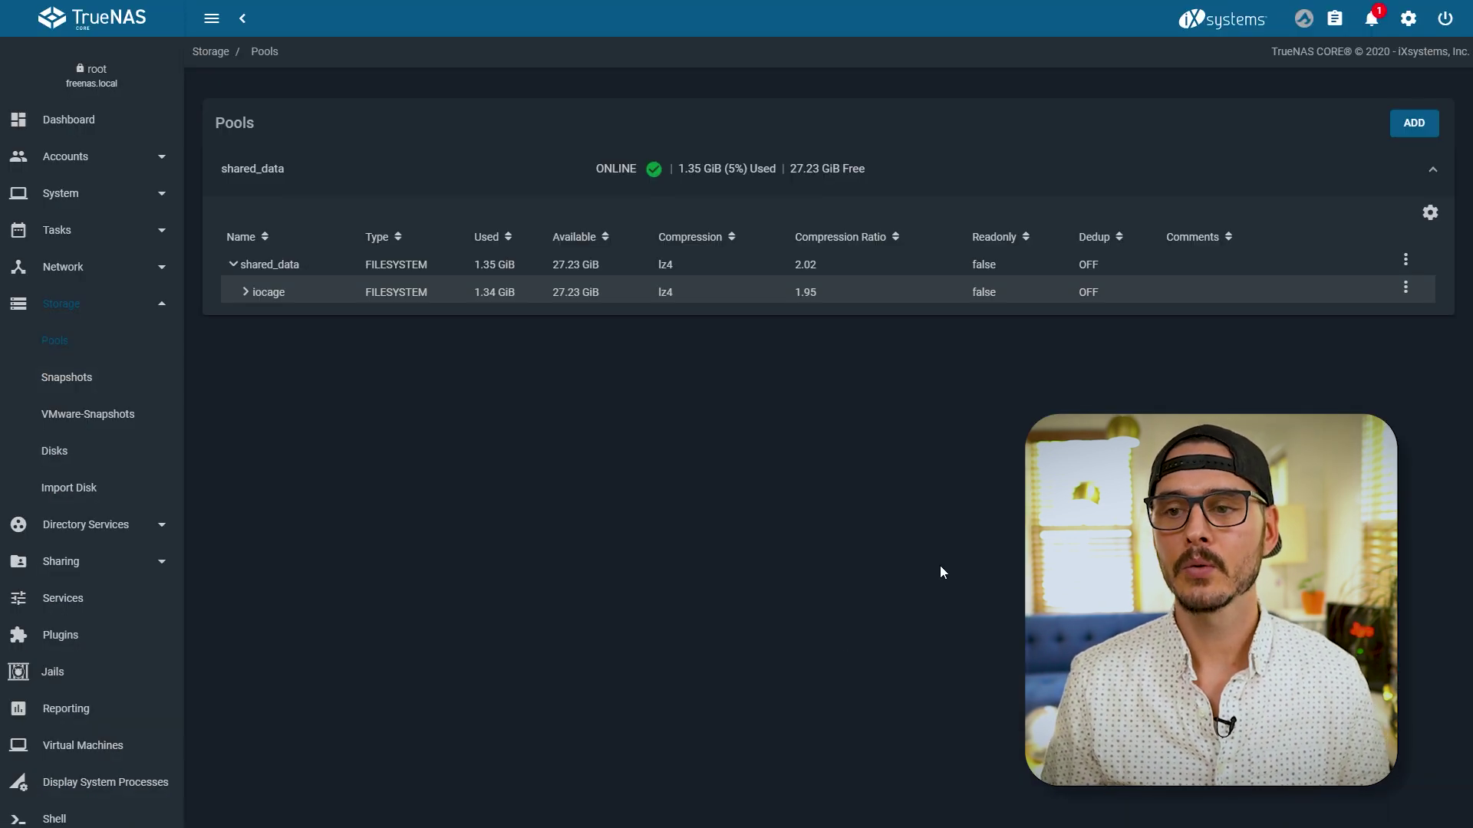
# Run Upgrade Pool on shared_data, confirming the one-way feature-flag upgrade.
pyautogui.click(1431, 215)
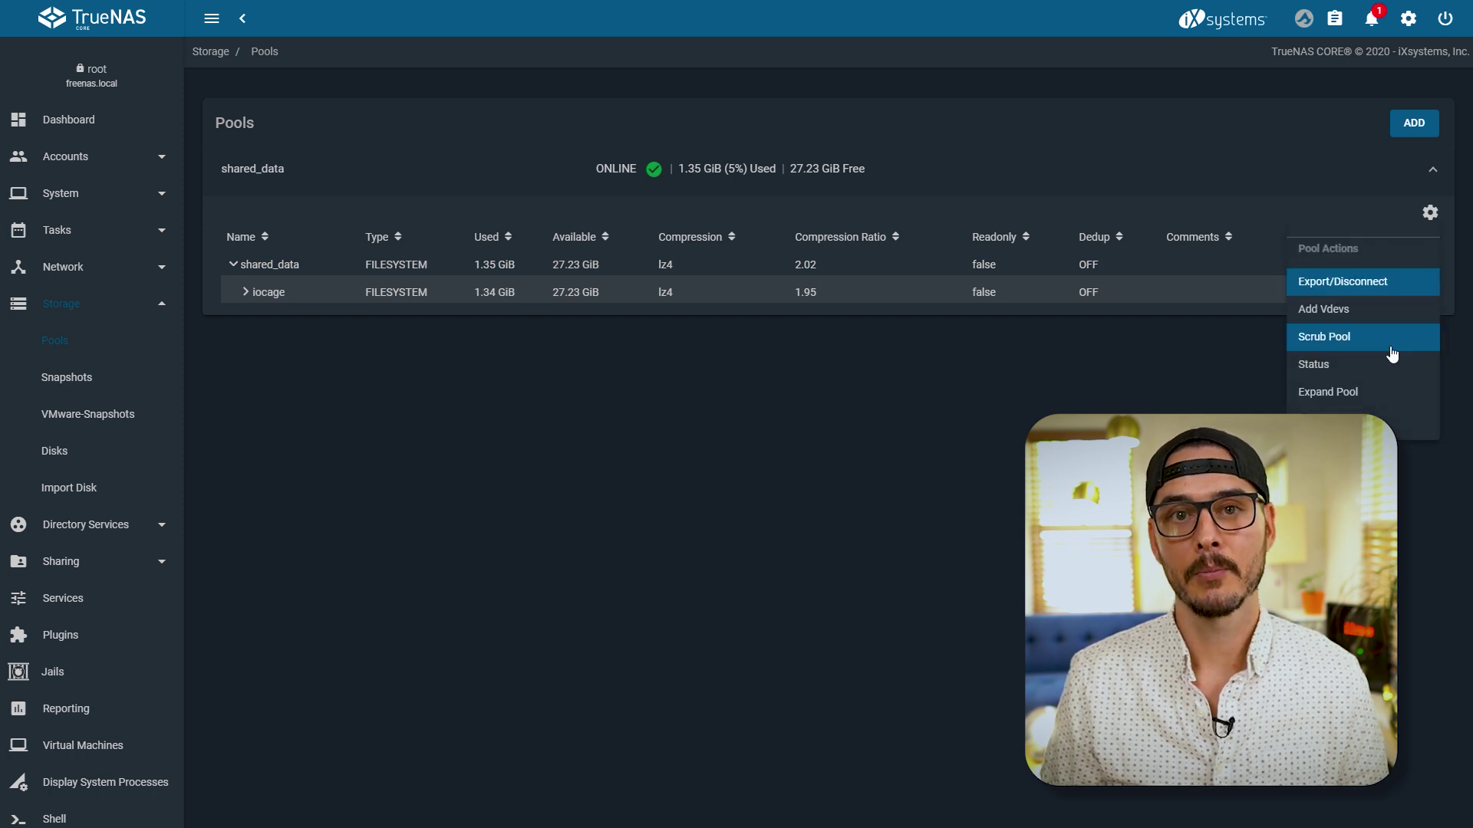
pyautogui.click(1403, 420)
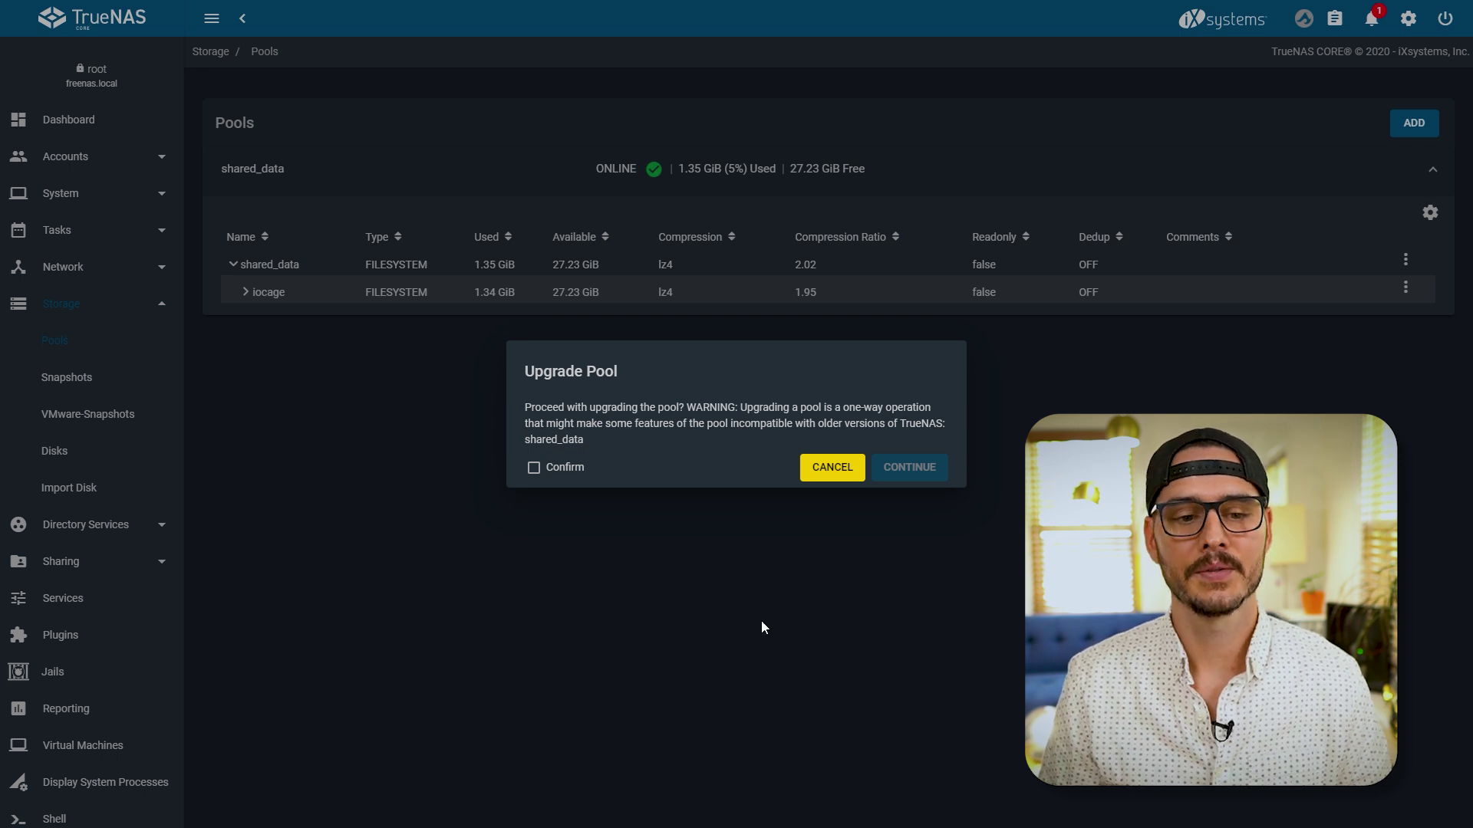
pyautogui.click(534, 467)
pyautogui.click(906, 469)
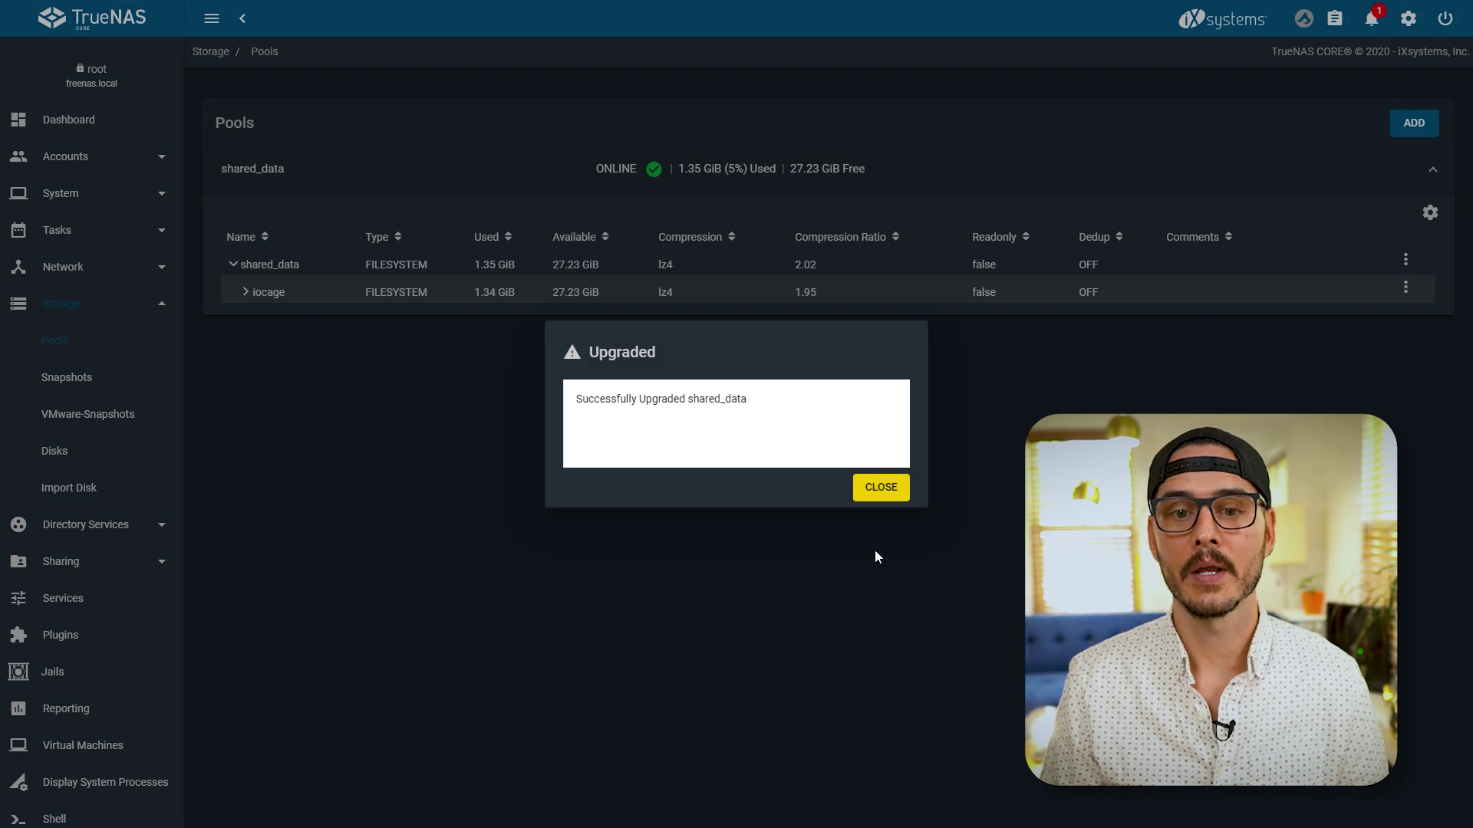
pyautogui.click(878, 489)
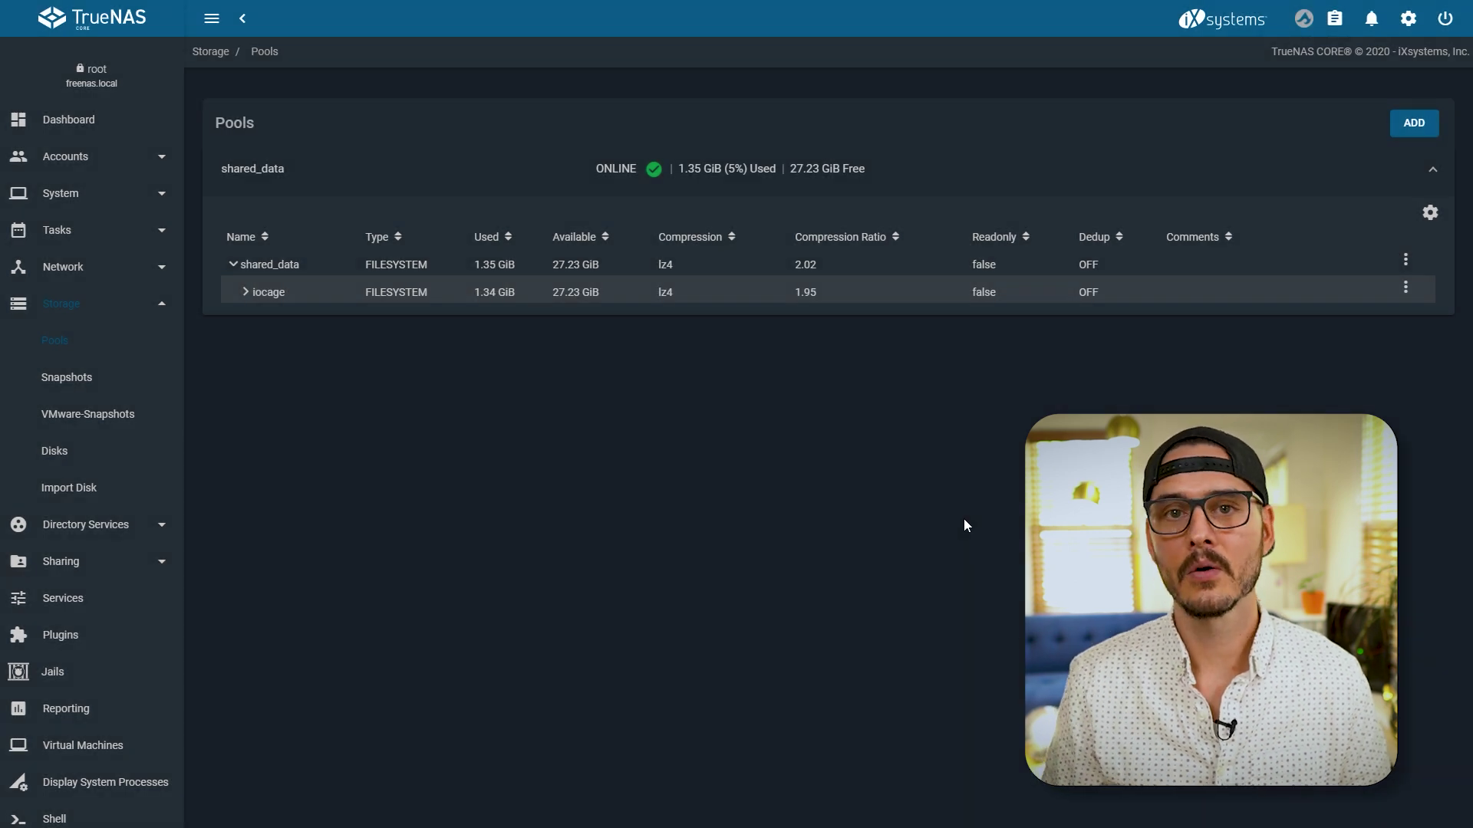